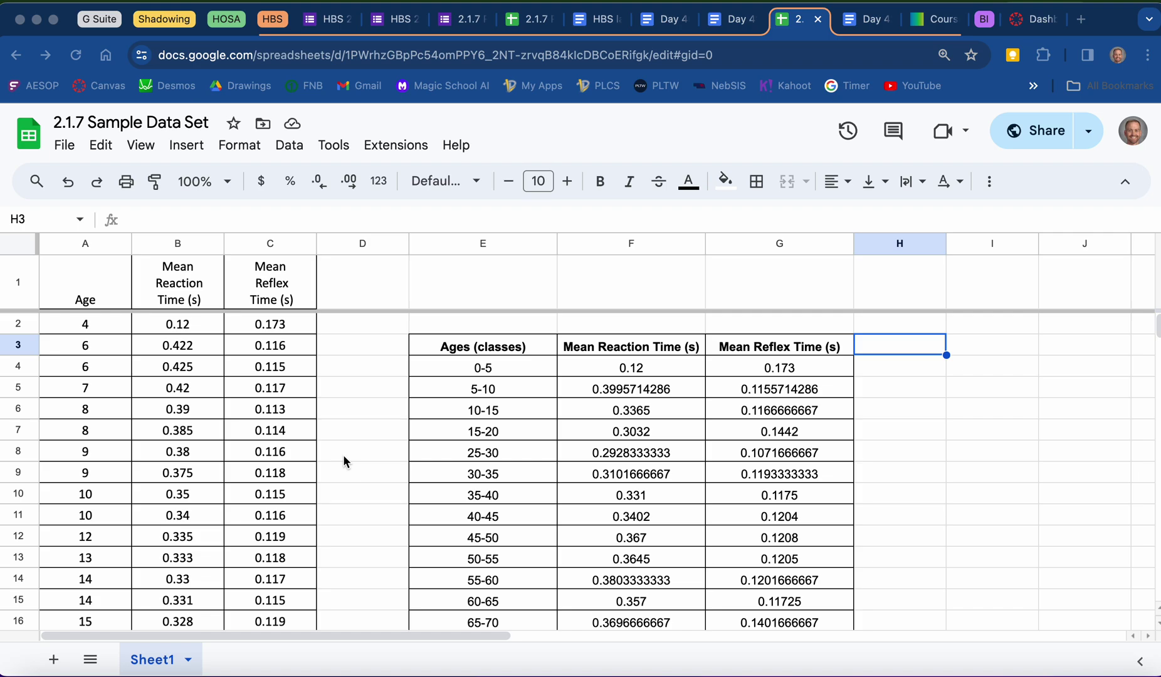
Step: Add the bold column headers Max reaction, Min reaction and Range reaction in cells H3 to J3
click(900, 351)
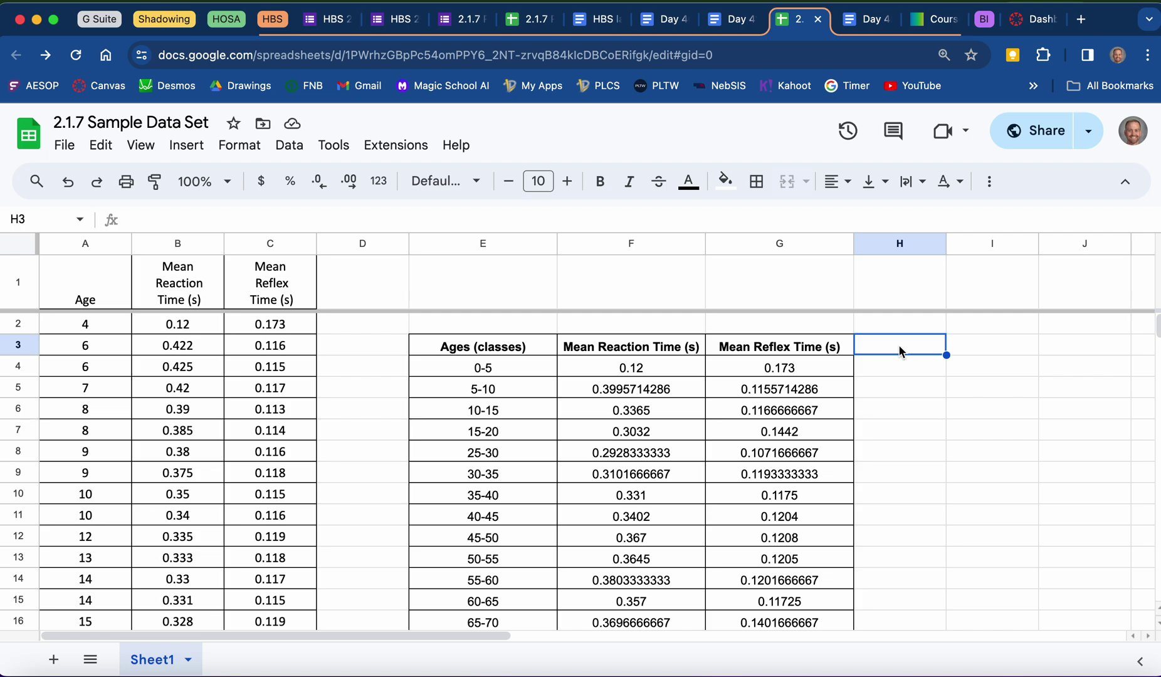
text(Ma)
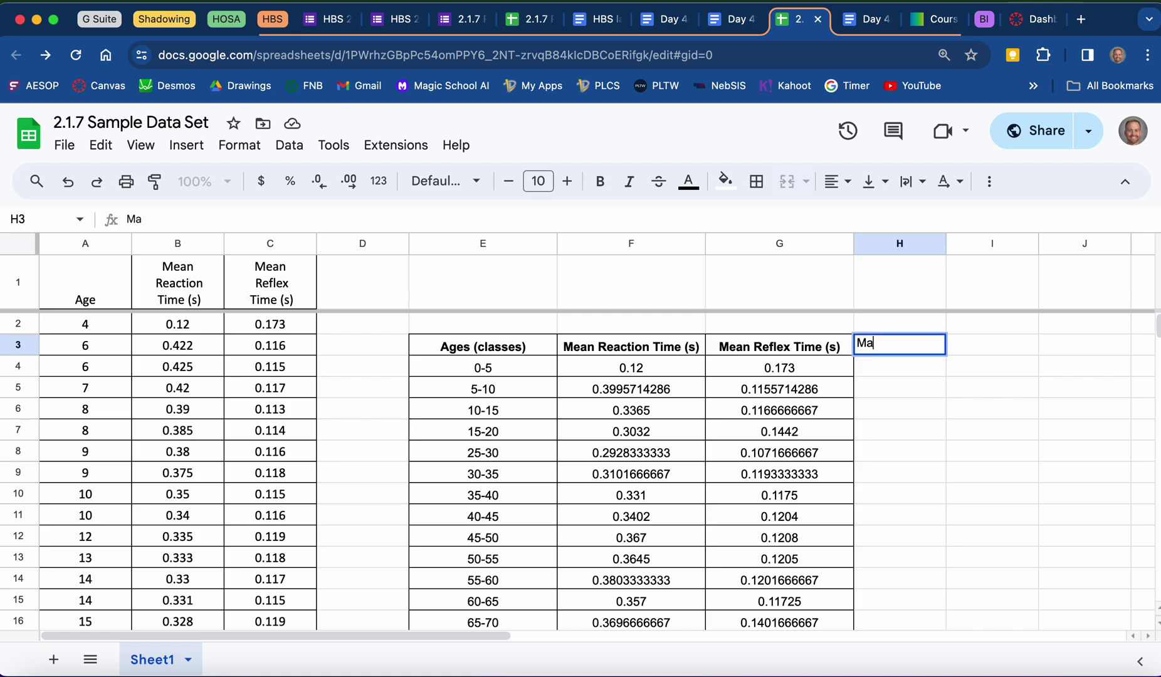
text(x reaction)
key(Tab)
text(Min reaction)
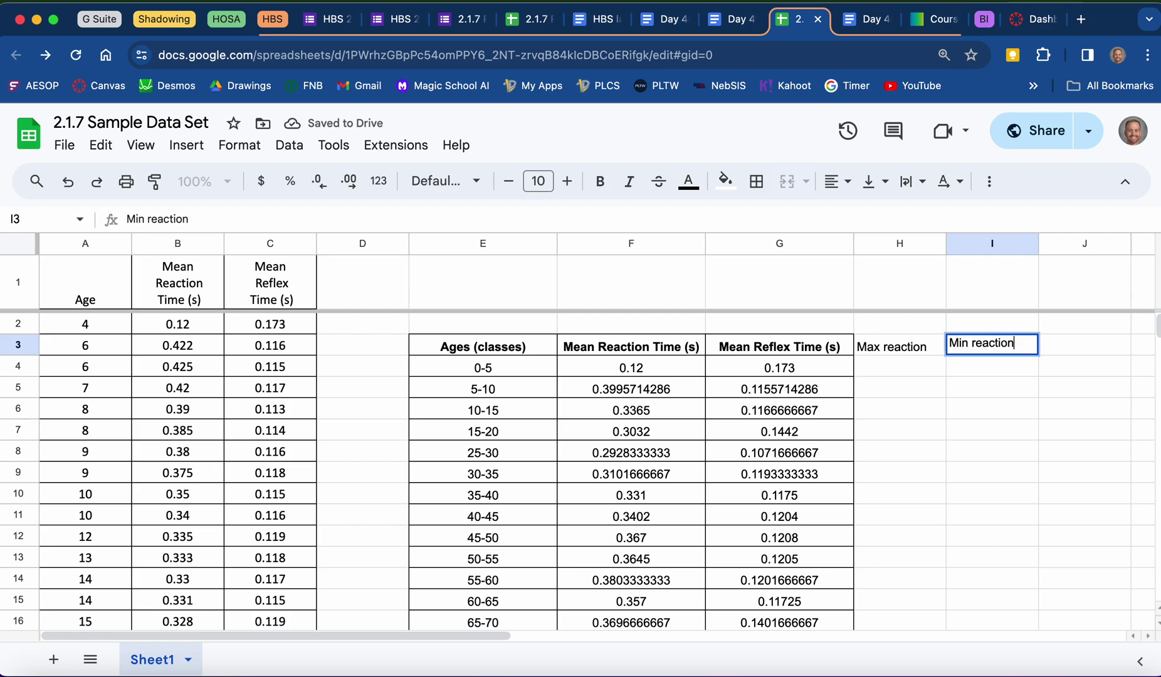
key(Tab)
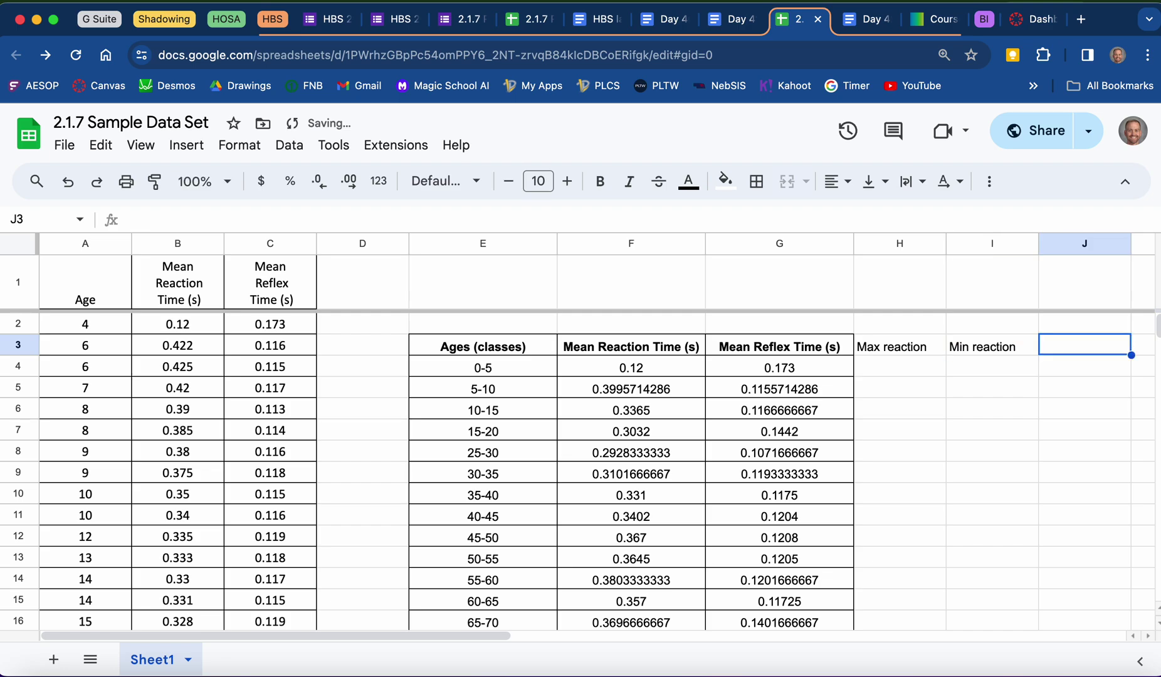
text(Range r)
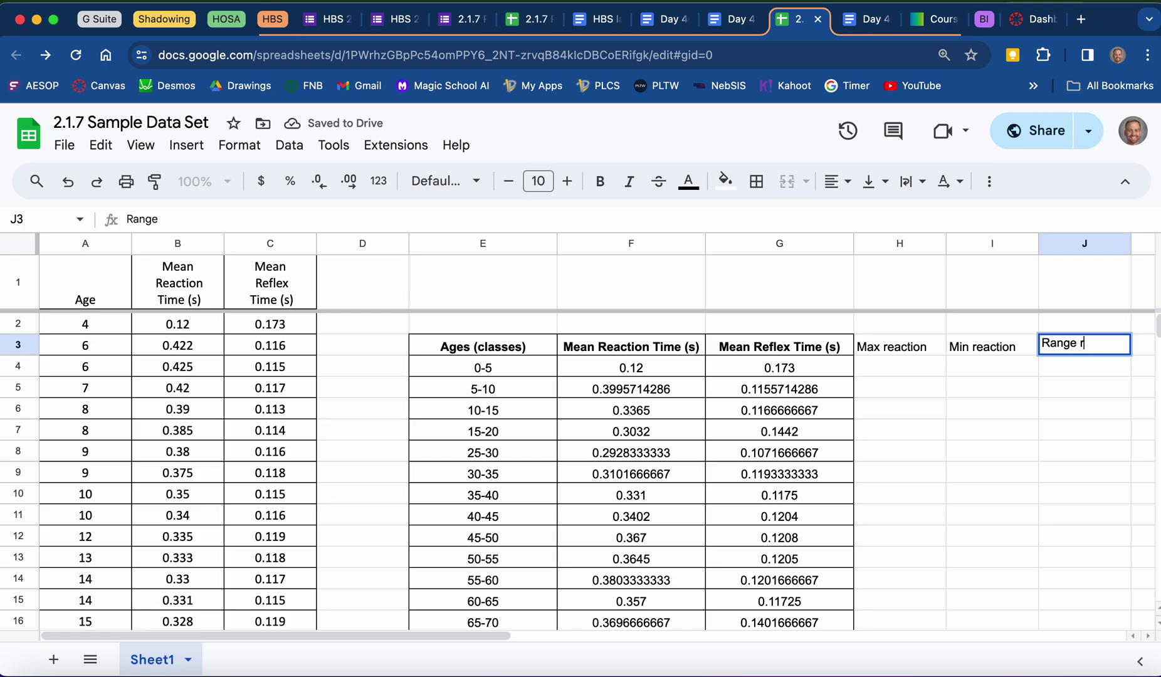
text(eaction)
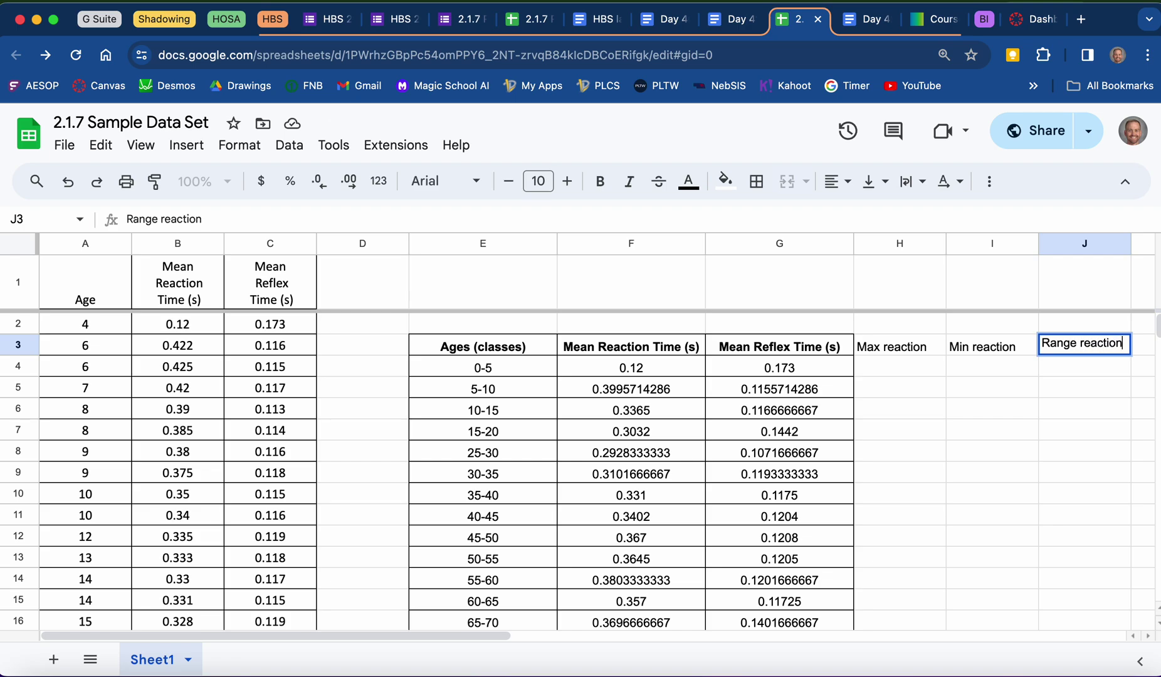
key(Return)
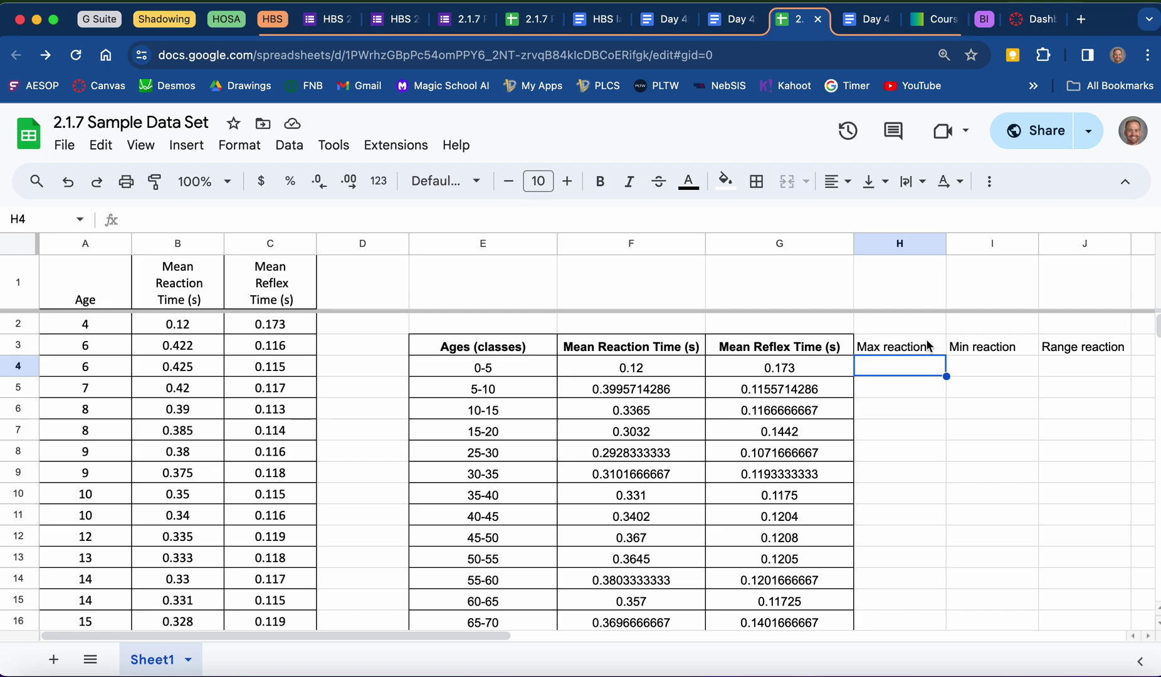
drag(930, 348, 1073, 349)
key(super+b)
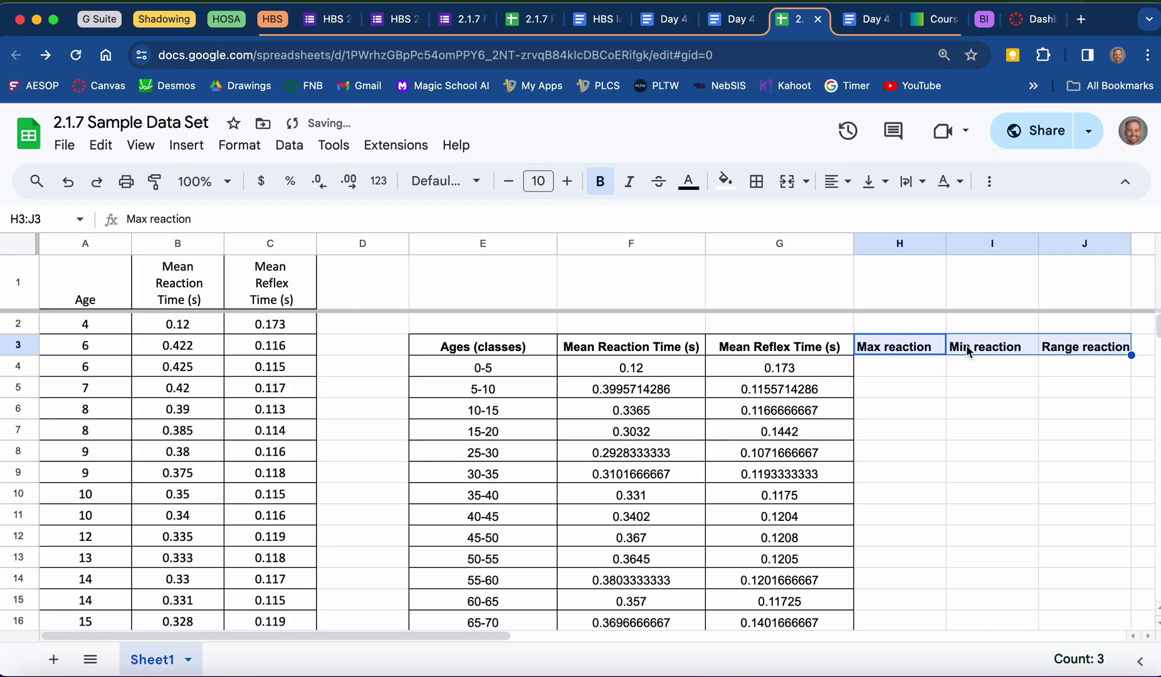
Step: Calculate the maximum reaction time for the 0-5 age class in H4 with a MAX formula on B2
click(891, 367)
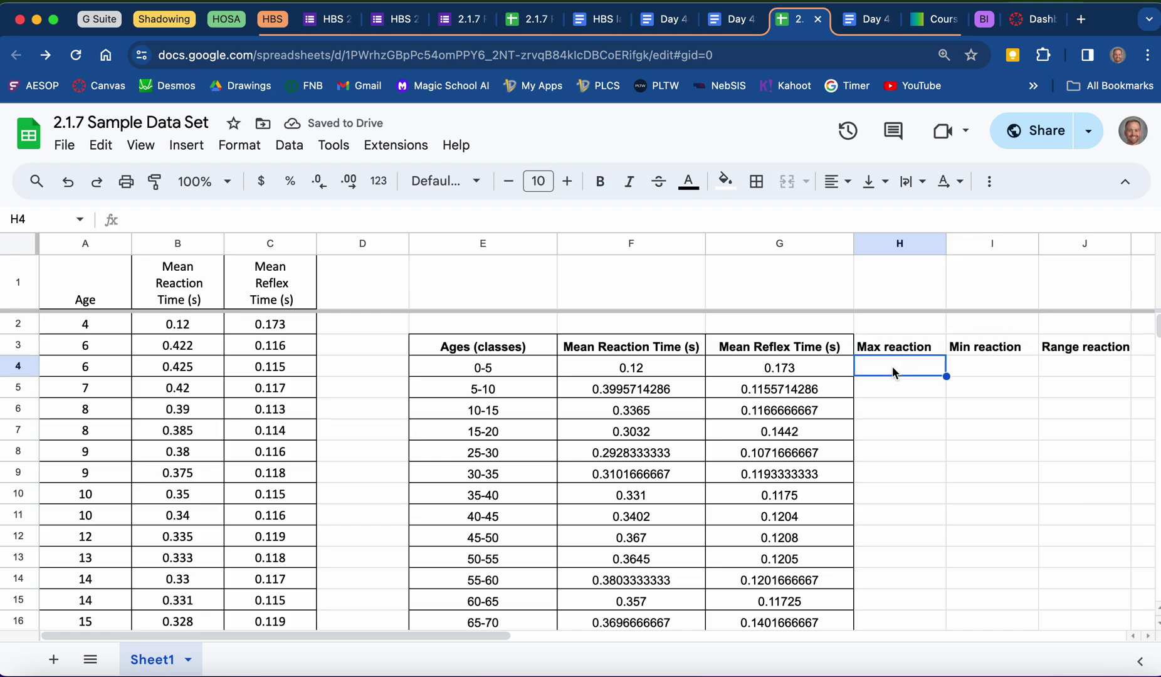
click(526, 364)
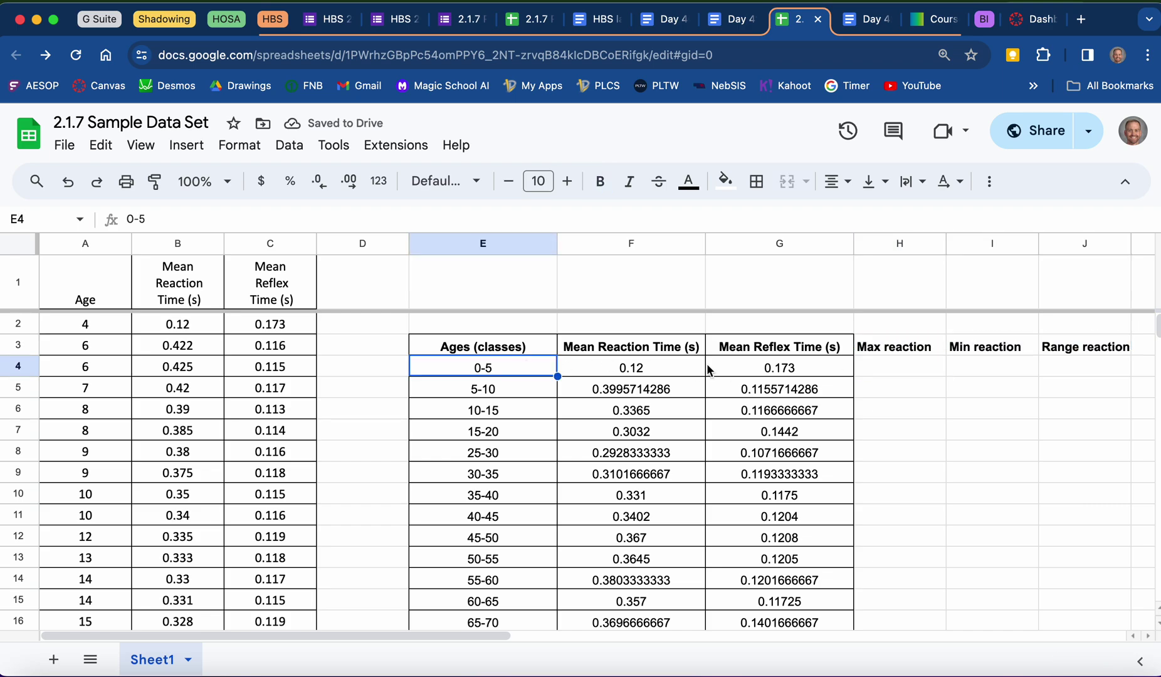
click(884, 367)
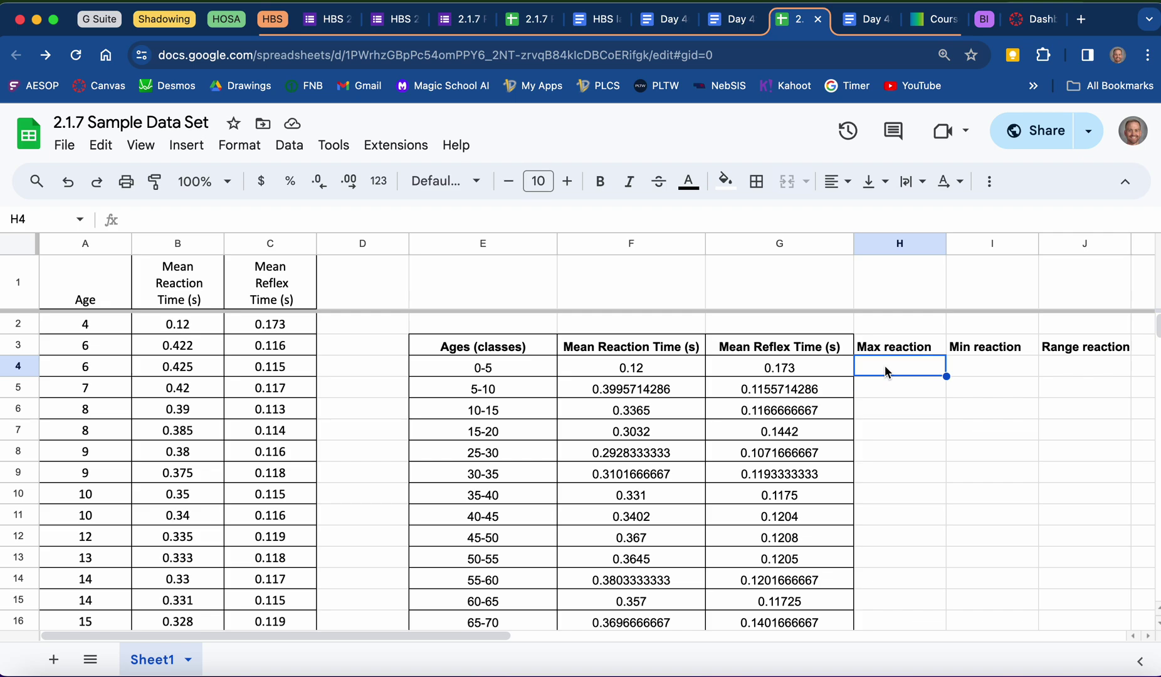
text(=max)
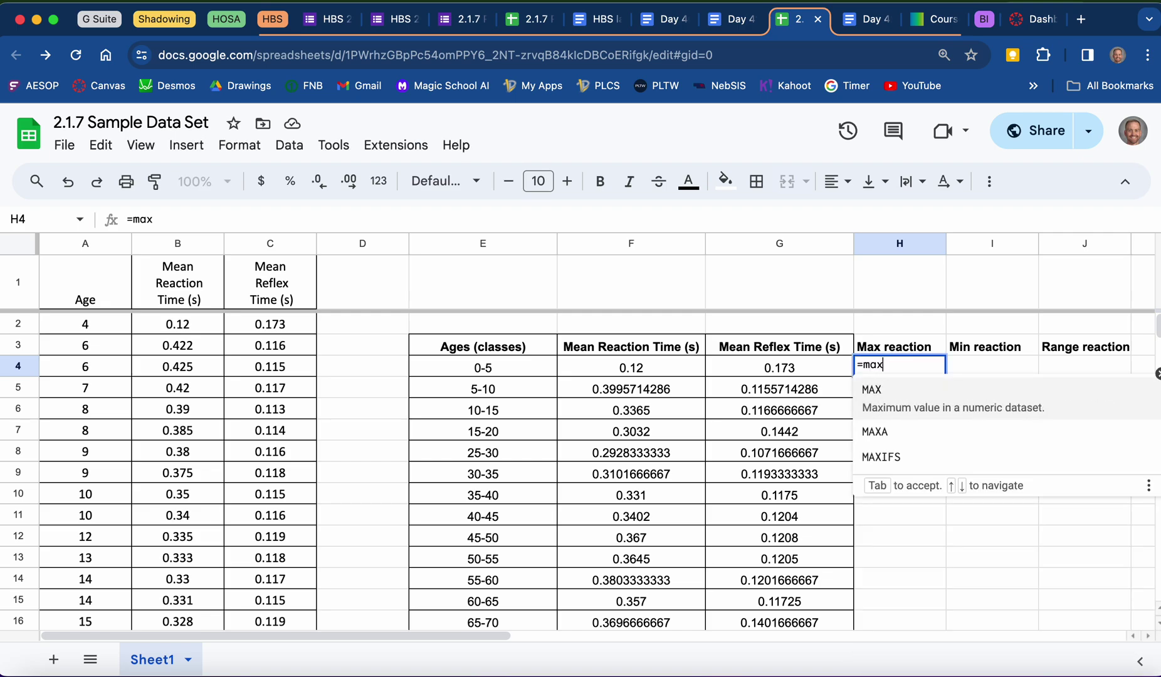
text(()
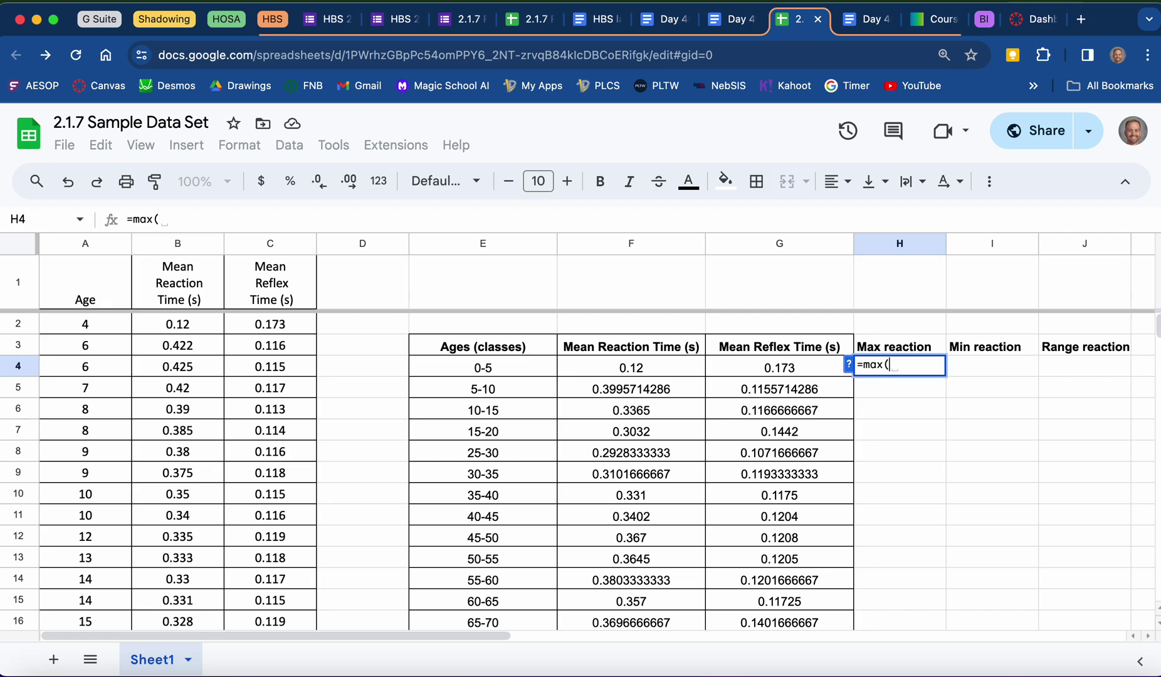
click(188, 331)
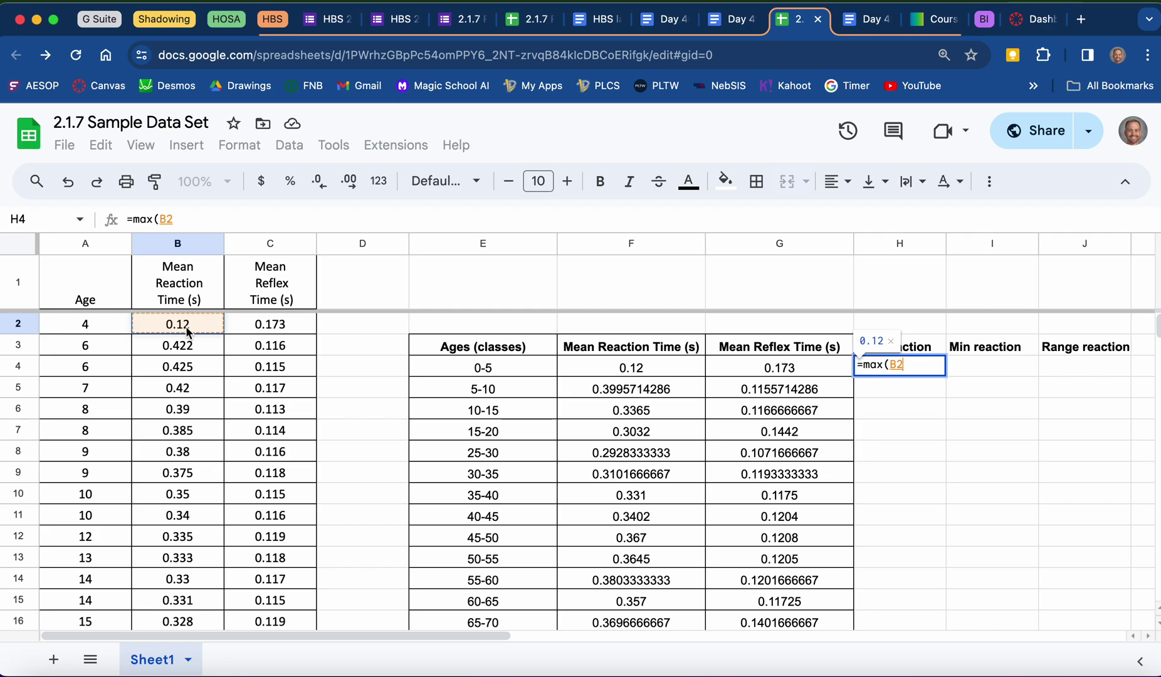
key(Return)
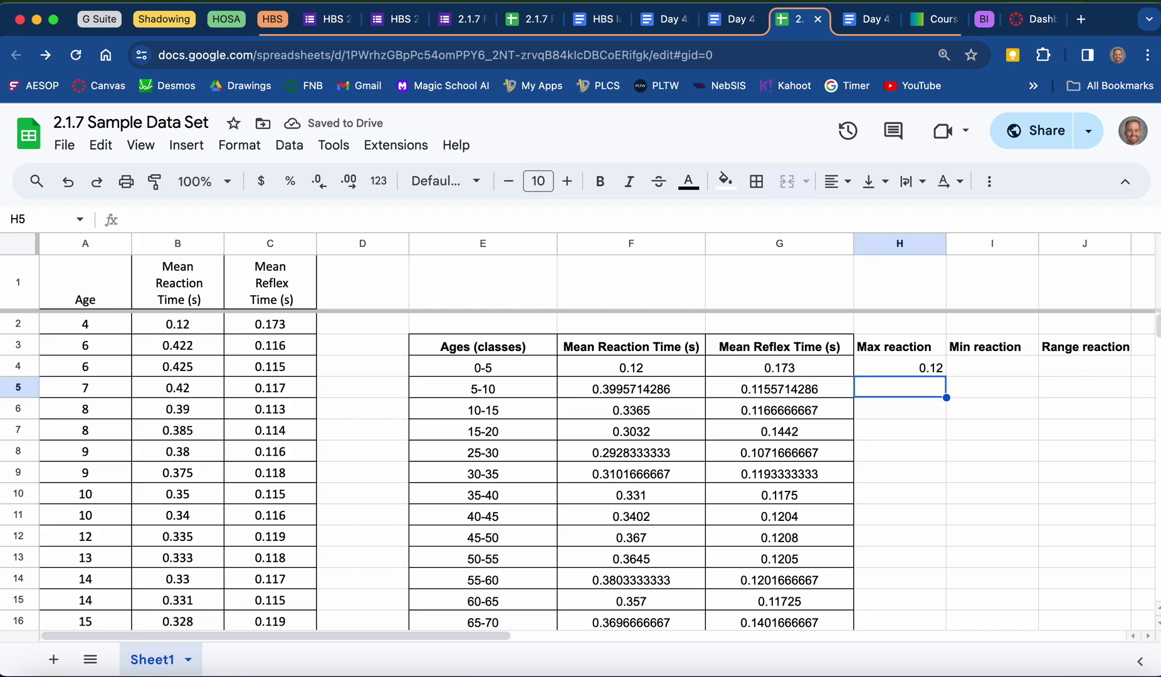
Step: Calculate the minimum reaction time for the 0-5 age class in I4 with a MIN formula on B2
click(900, 367)
click(992, 367)
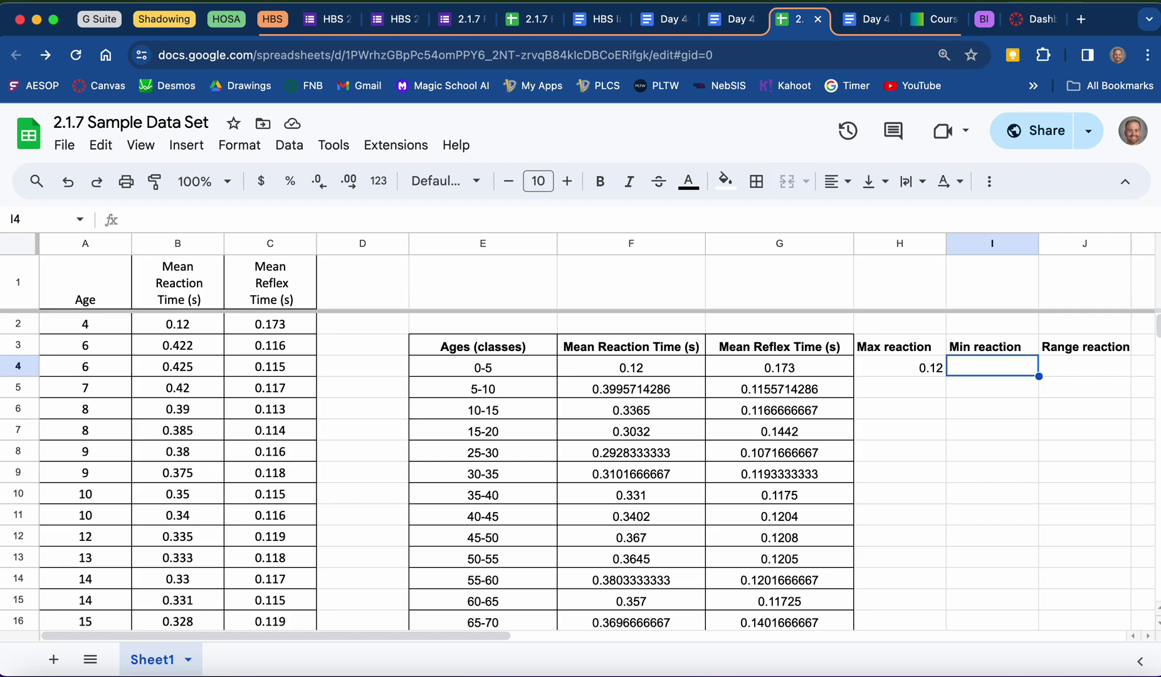
text(=)
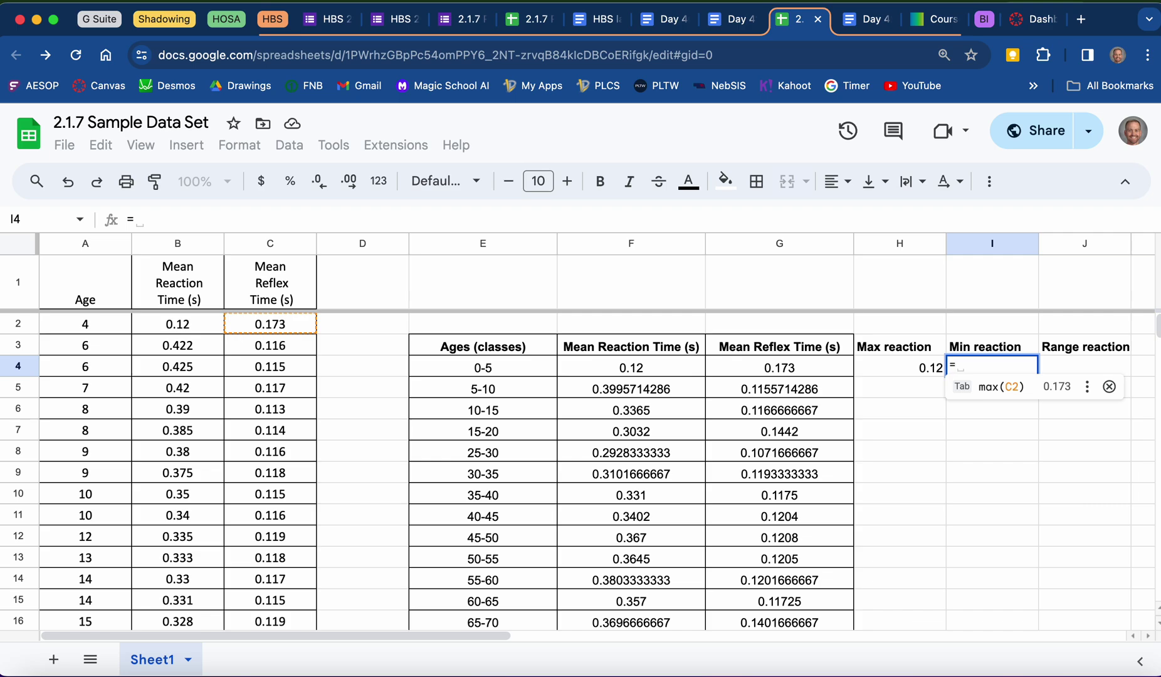
text(min)
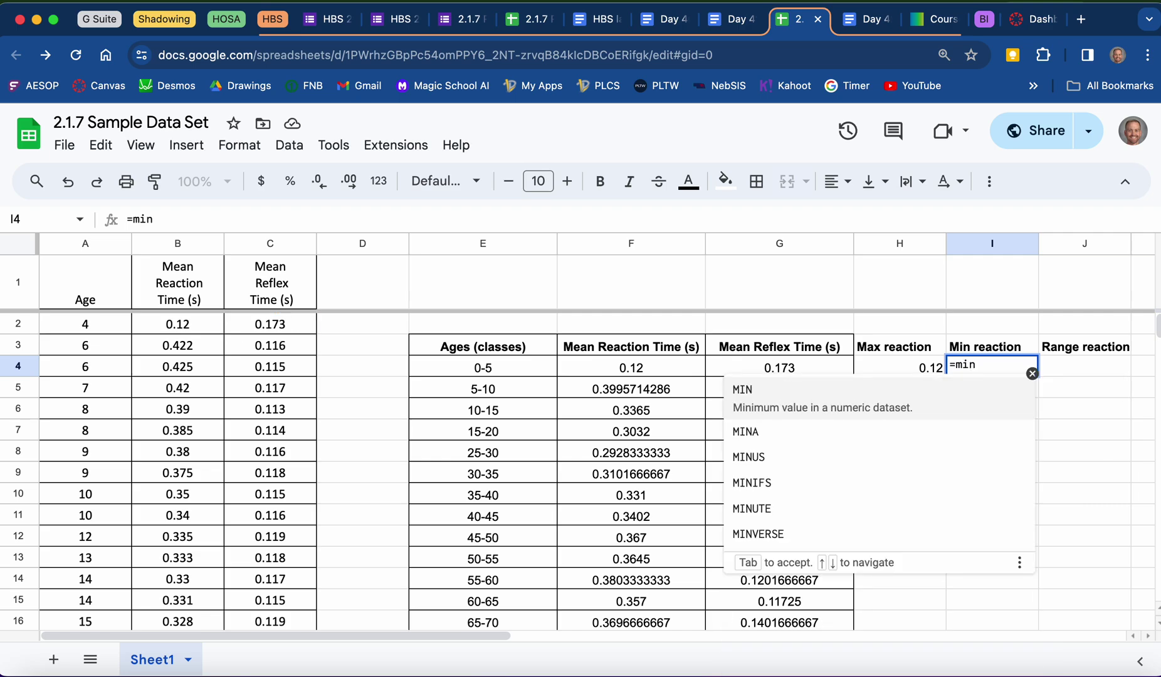
text(()
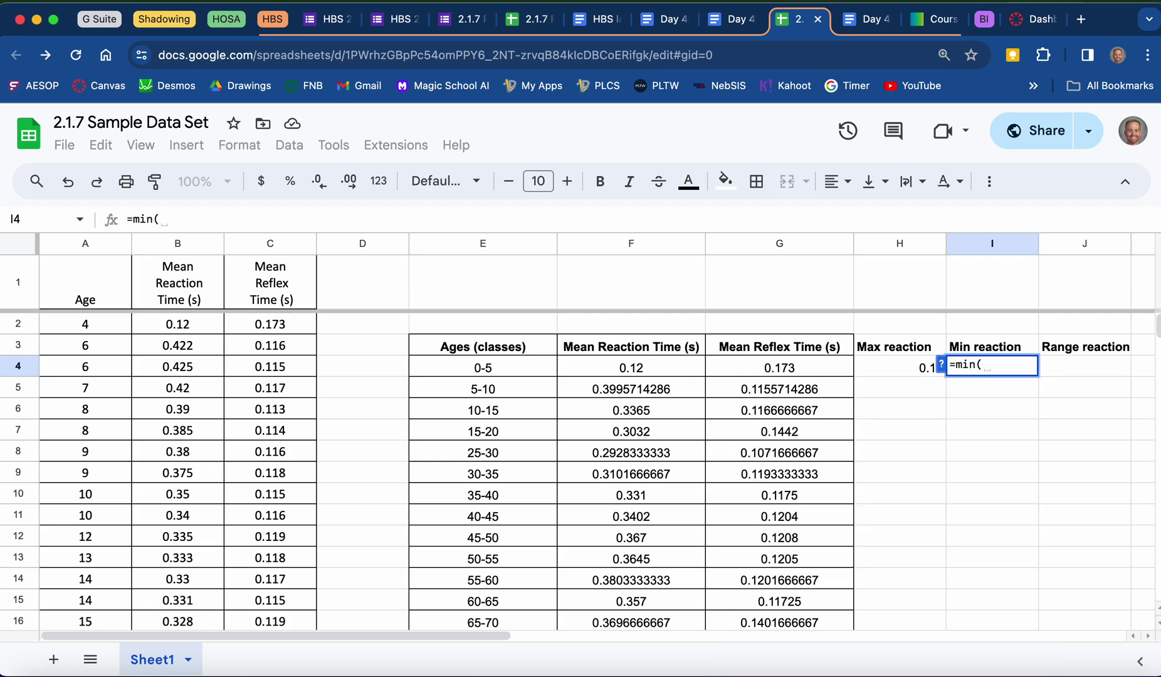
click(184, 326)
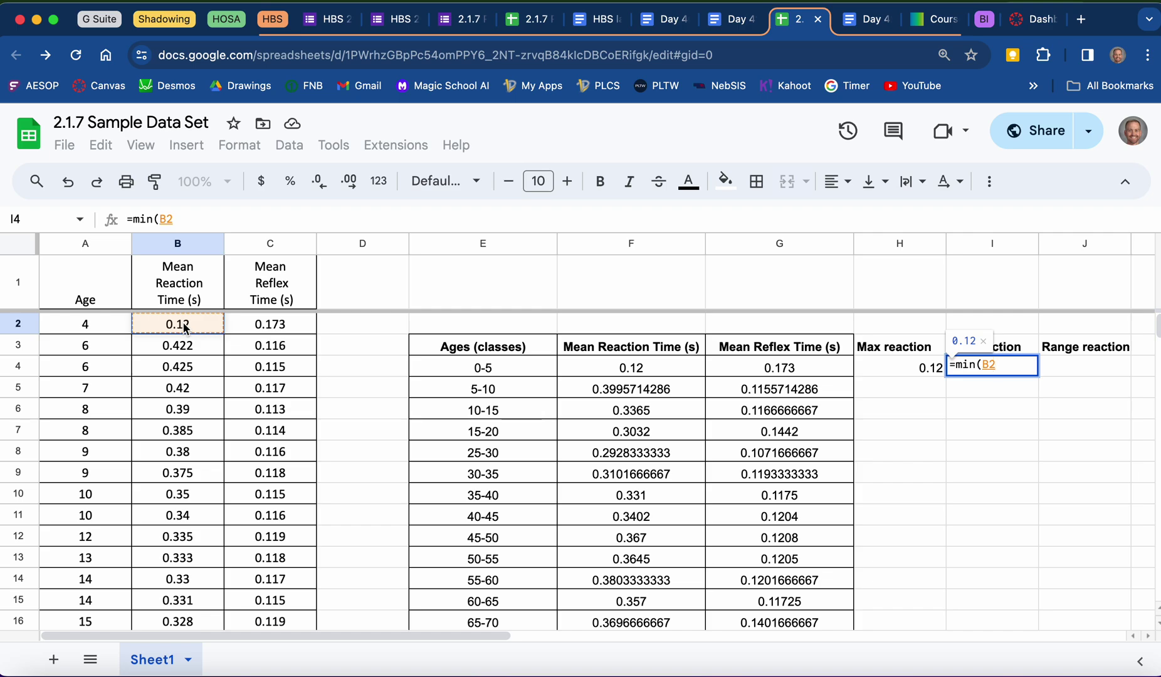
key(Return)
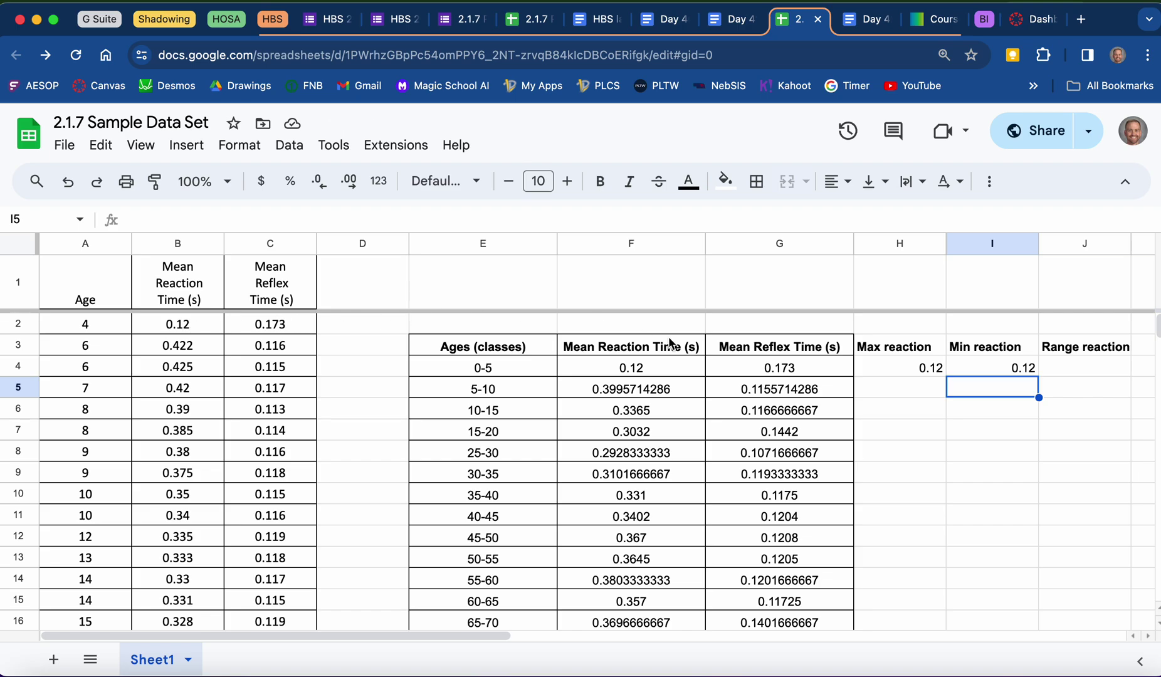
click(1054, 367)
click(907, 366)
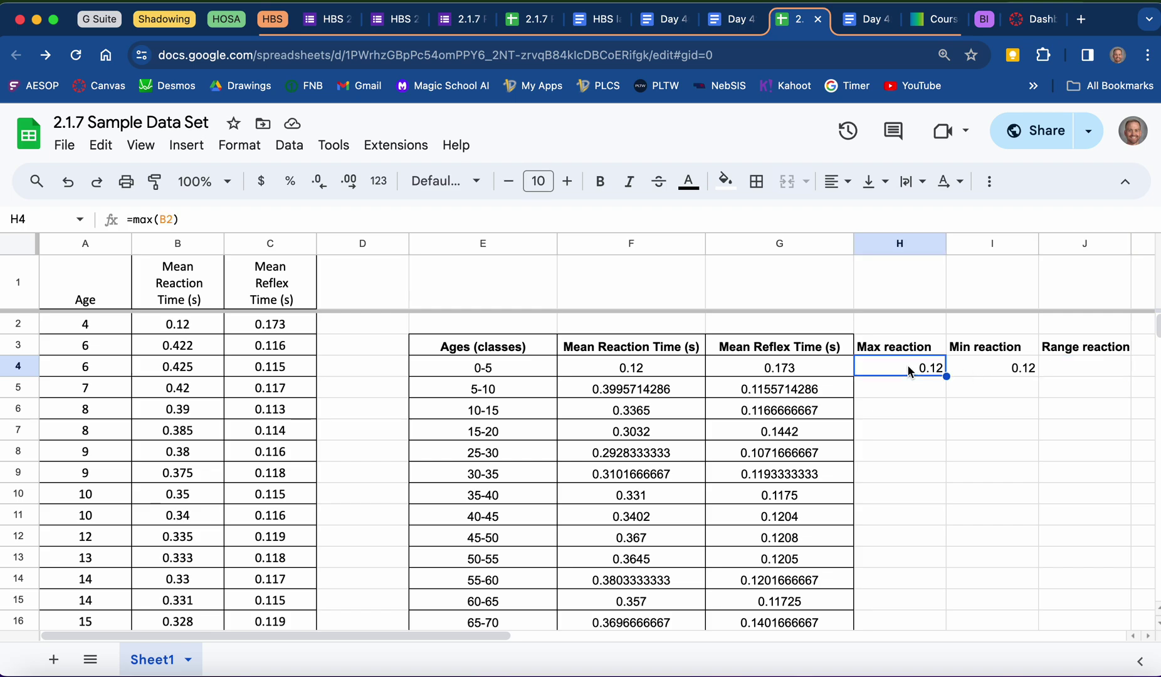
click(971, 367)
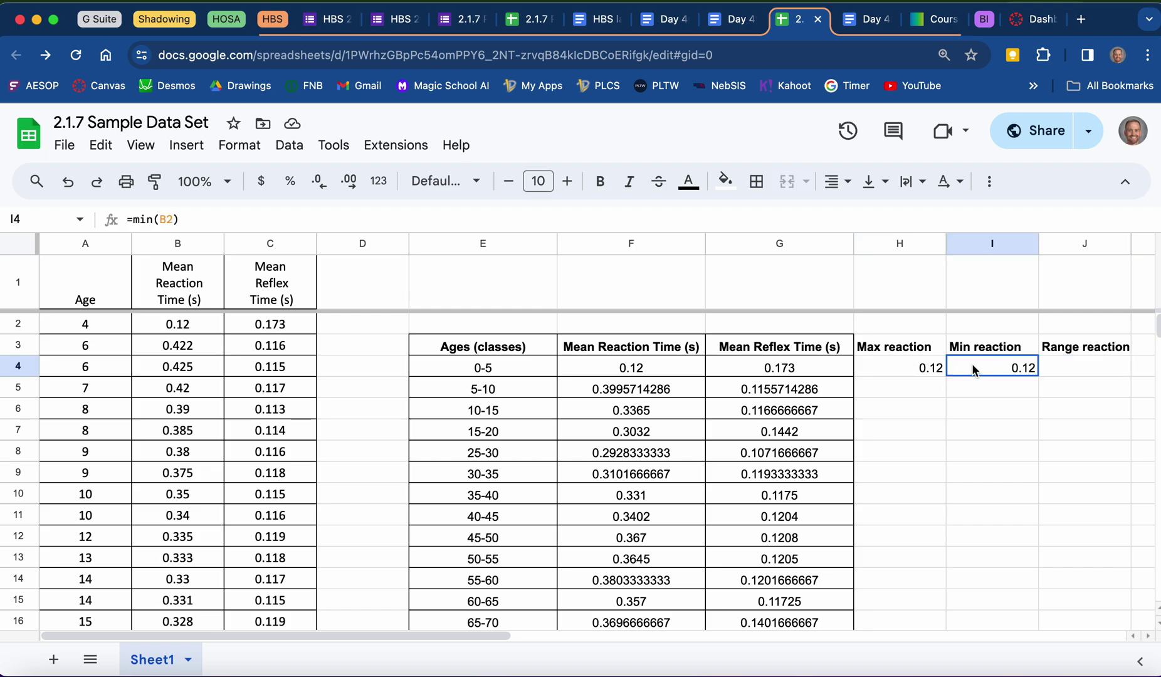
click(1082, 374)
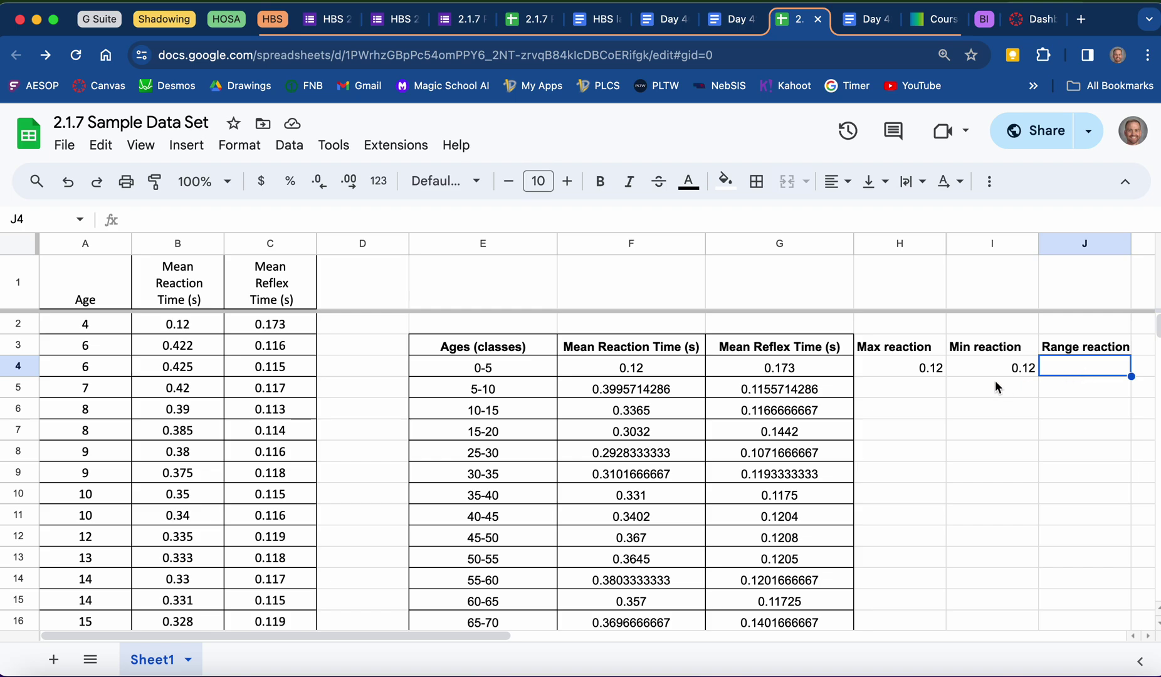
Step: Calculate the maximum reaction time for the 5-10 age class in H5 with a MAX formula over B3:B9
click(909, 394)
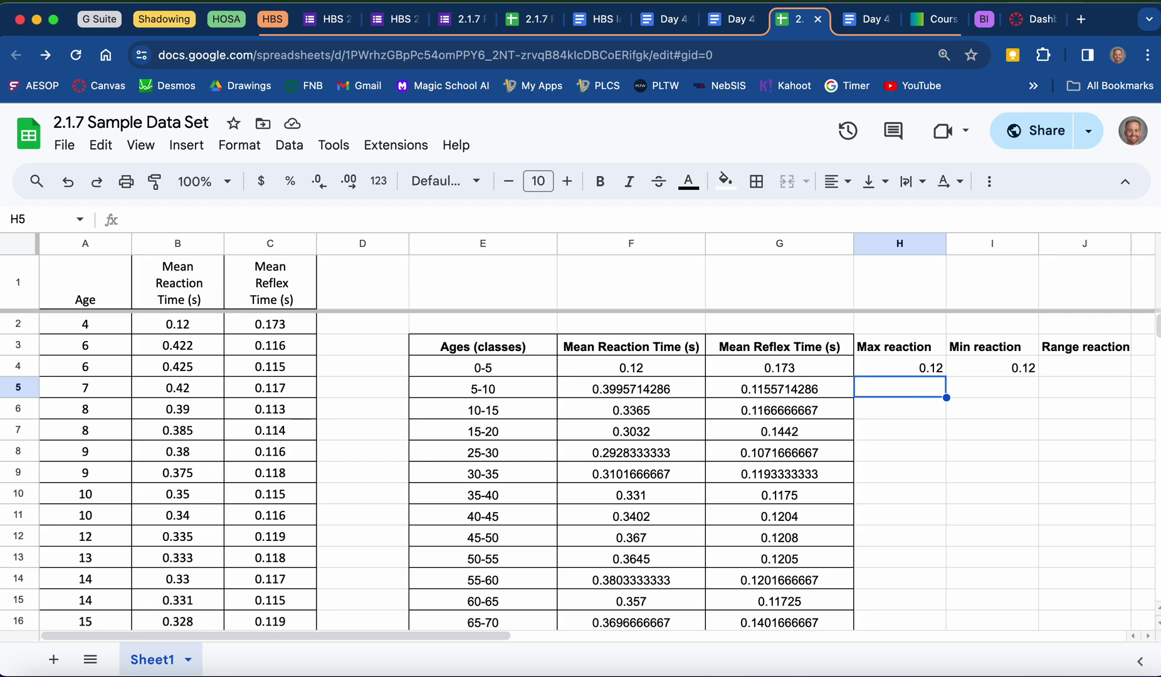
text(=max)
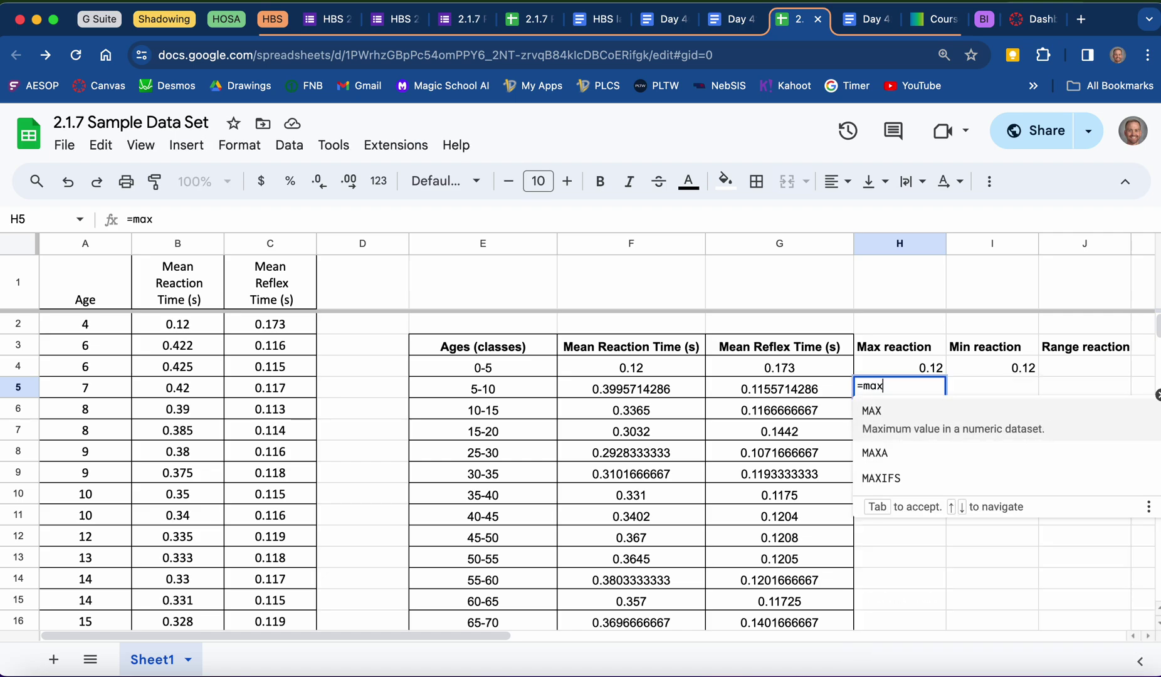
text(()
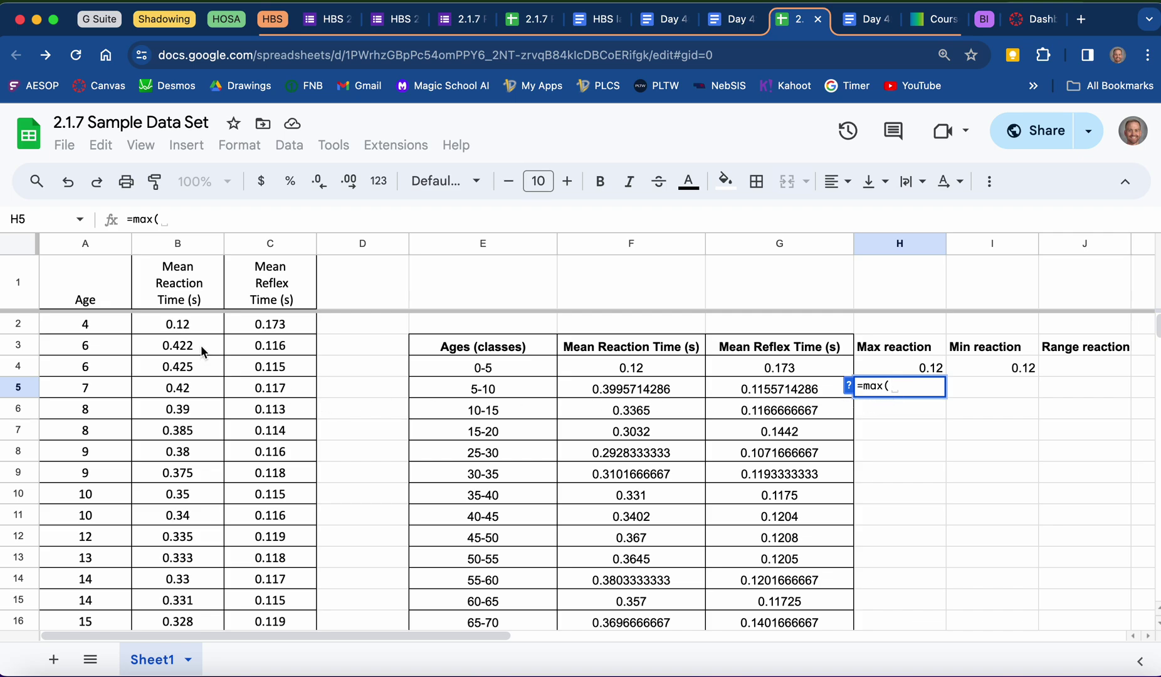
drag(201, 345, 193, 475)
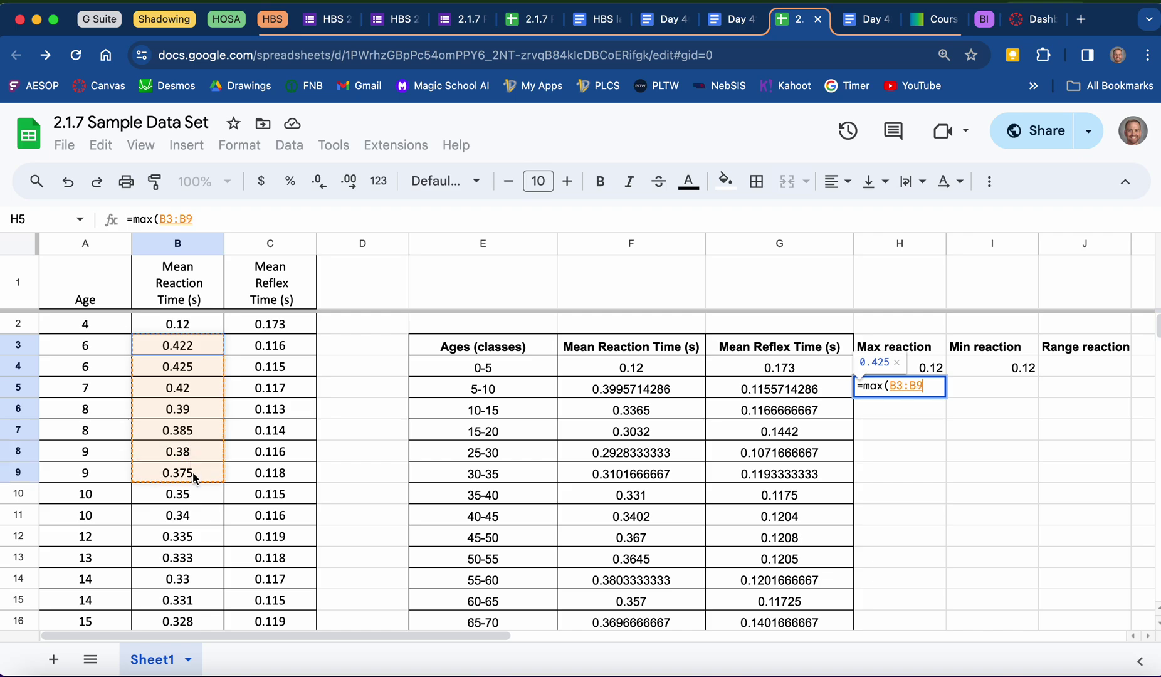
text())
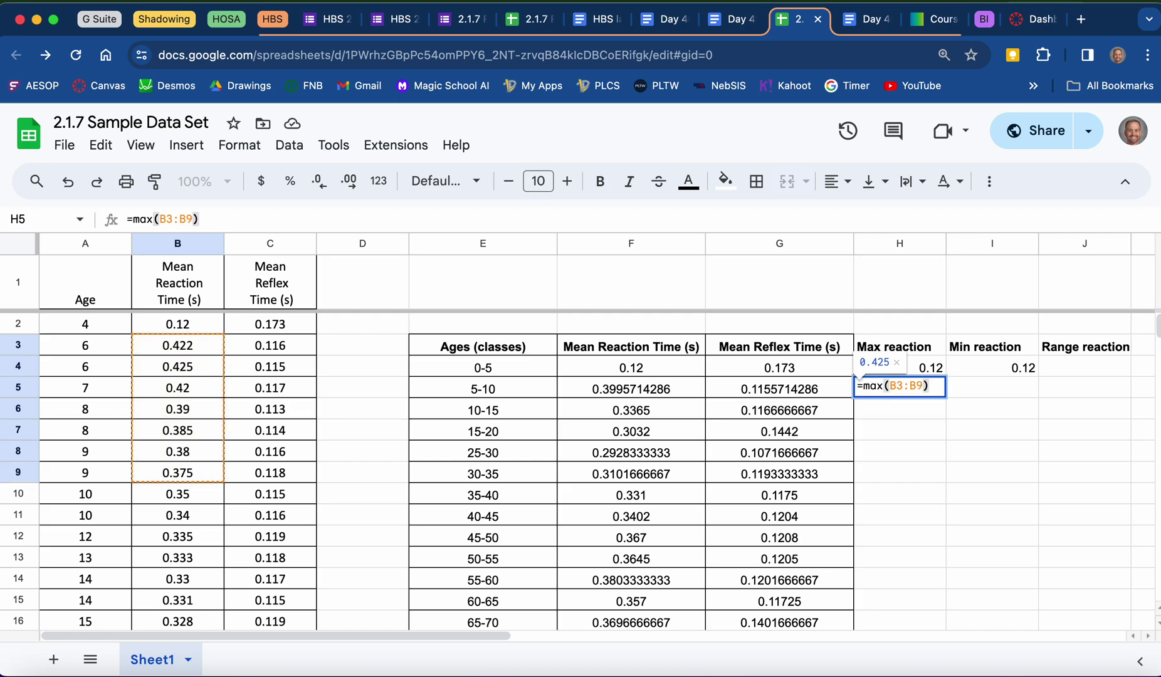
key(Return)
Step: Calculate the minimum reaction time for the 5-10 age class in I5 with a MIN formula over B3:B9
key(Right)
key(Up)
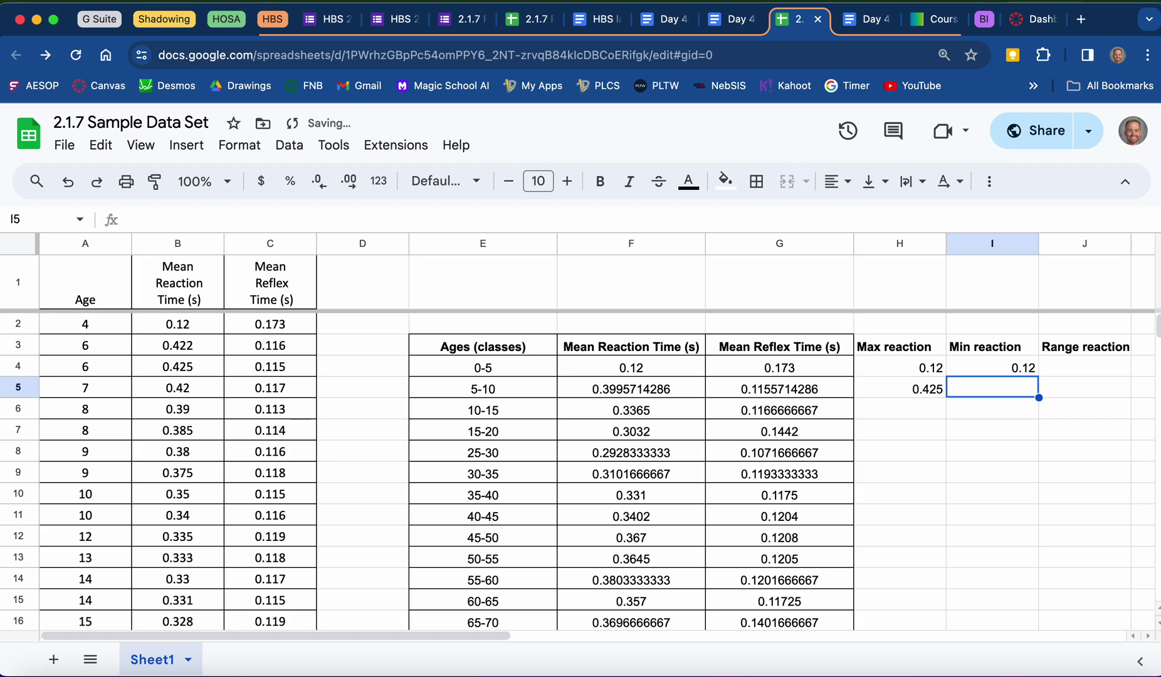
text(=min()
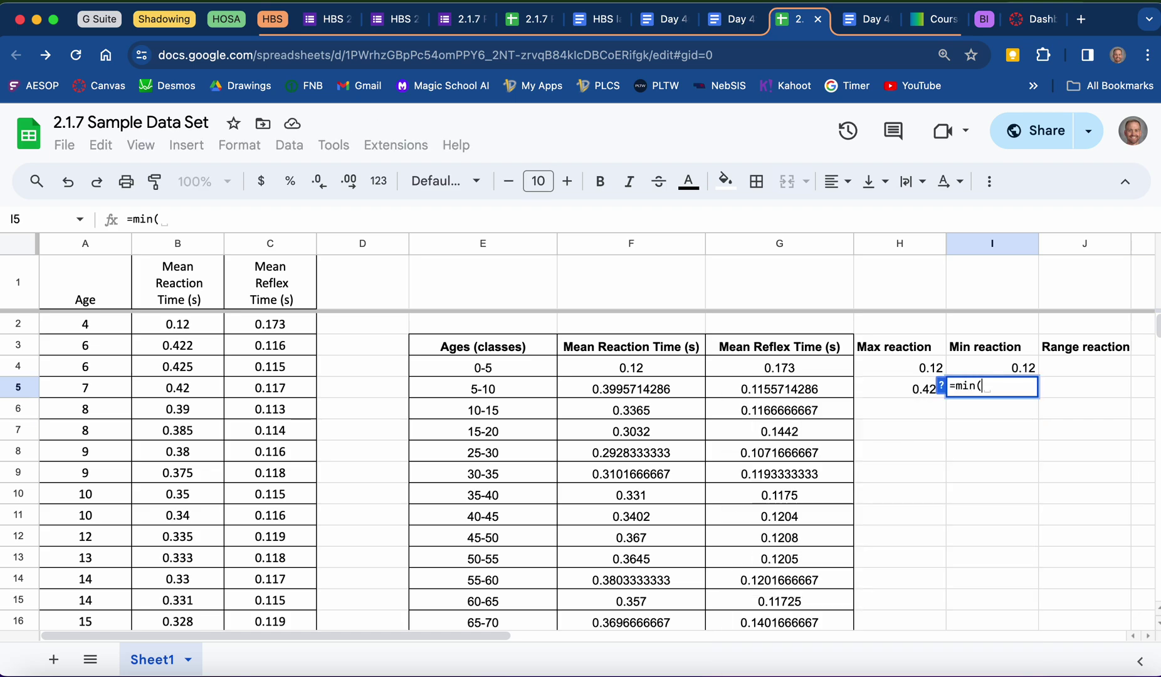
click(202, 347)
drag(202, 347, 199, 471)
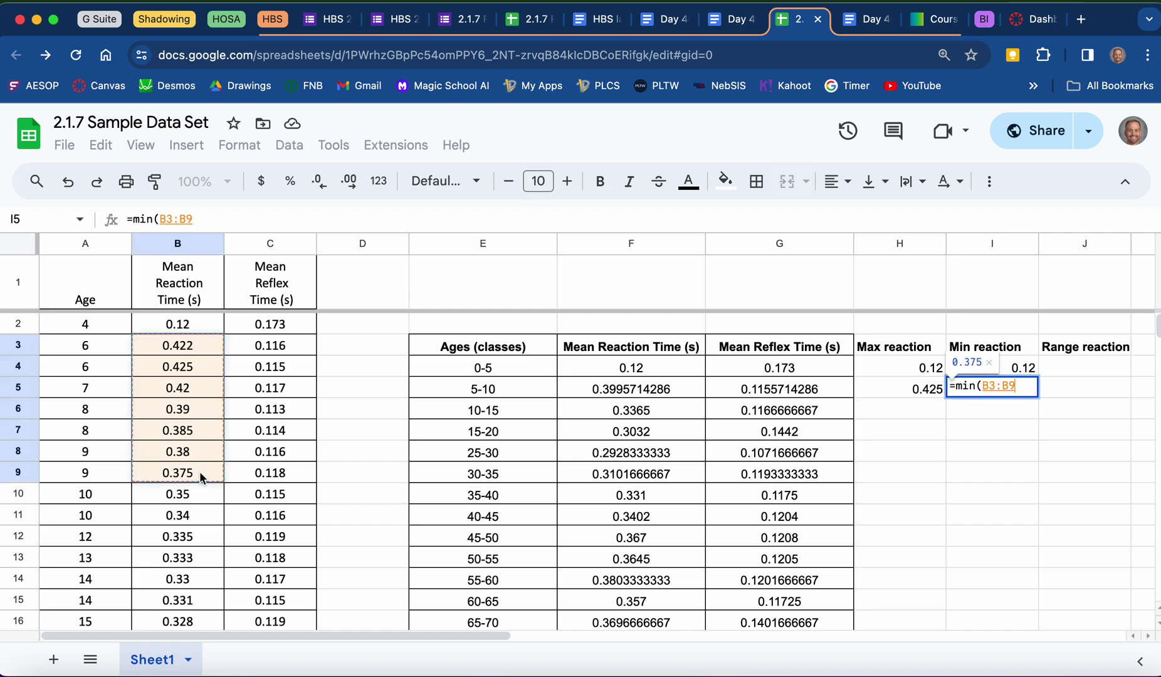
key(Return)
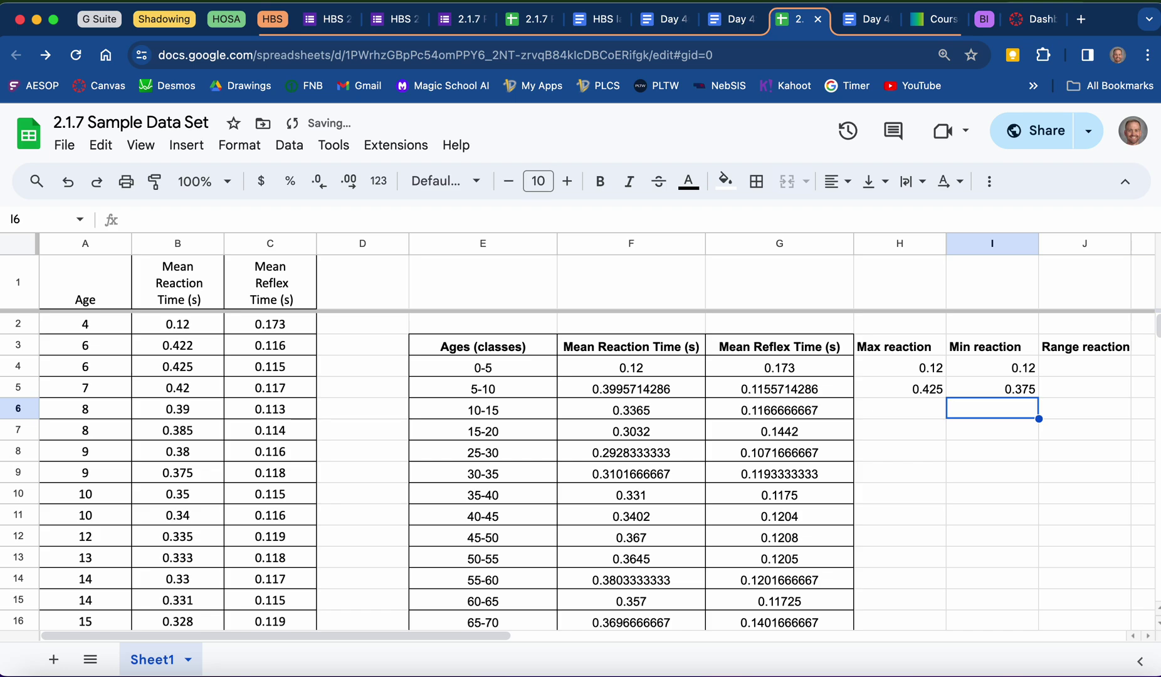
Step: Calculate the maximum reaction time for the 10-15 age class in H6 with a MAX formula over B10:B15
click(899, 408)
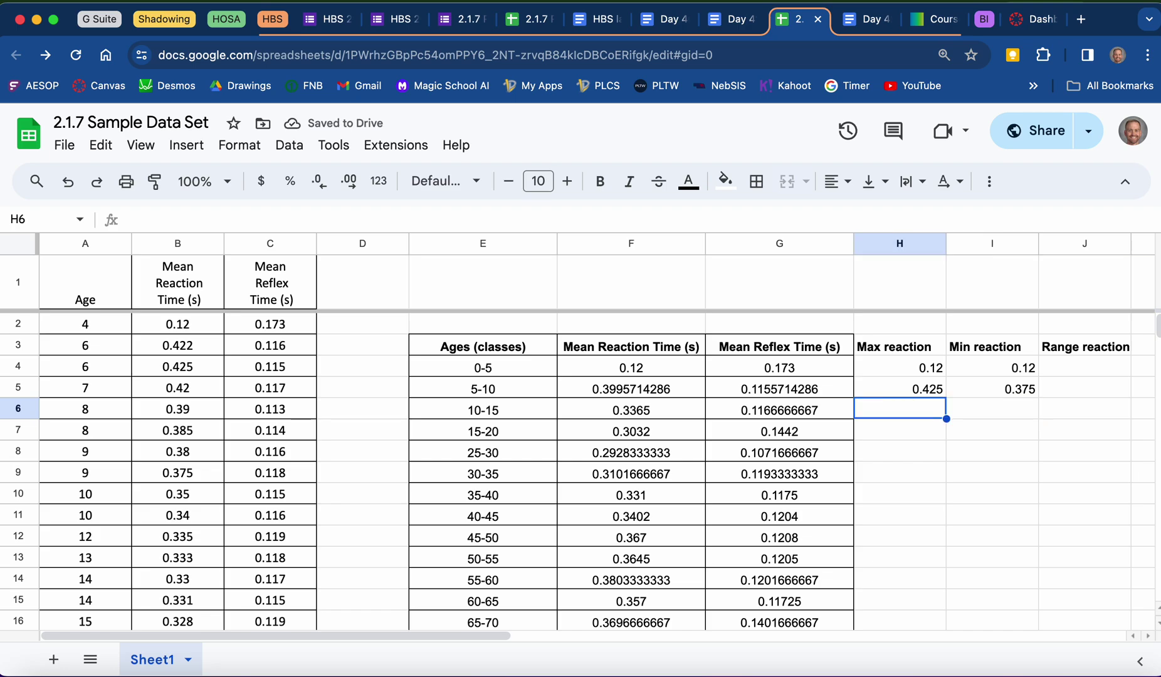
text(=max()
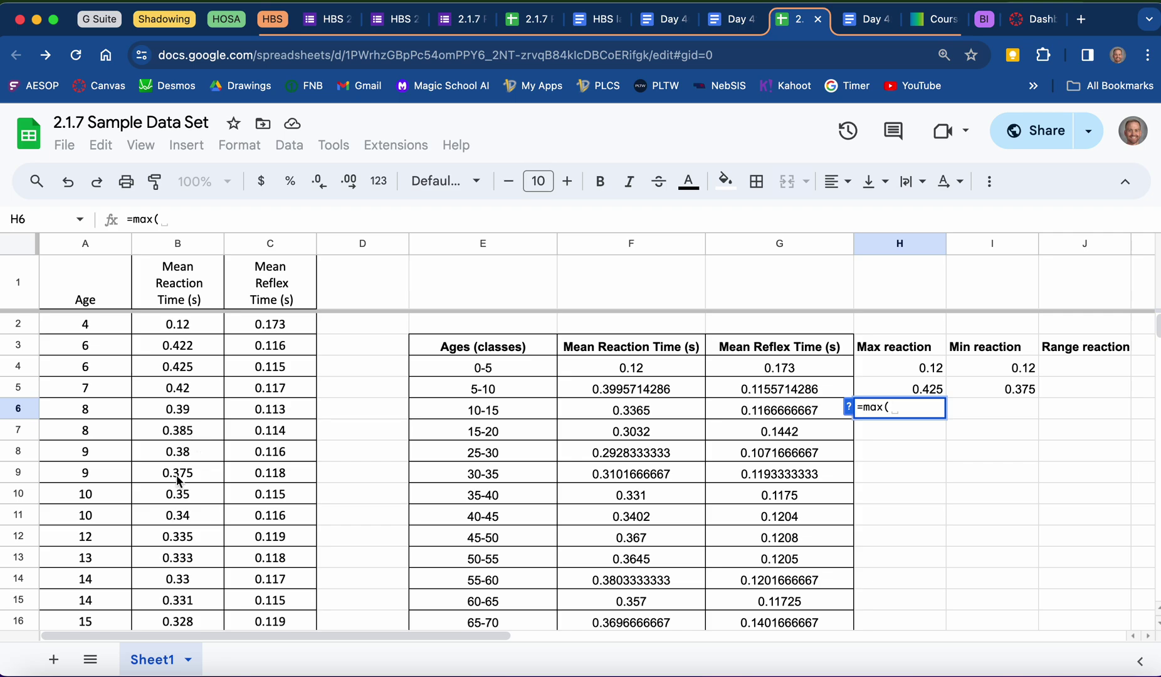
drag(190, 499, 190, 601)
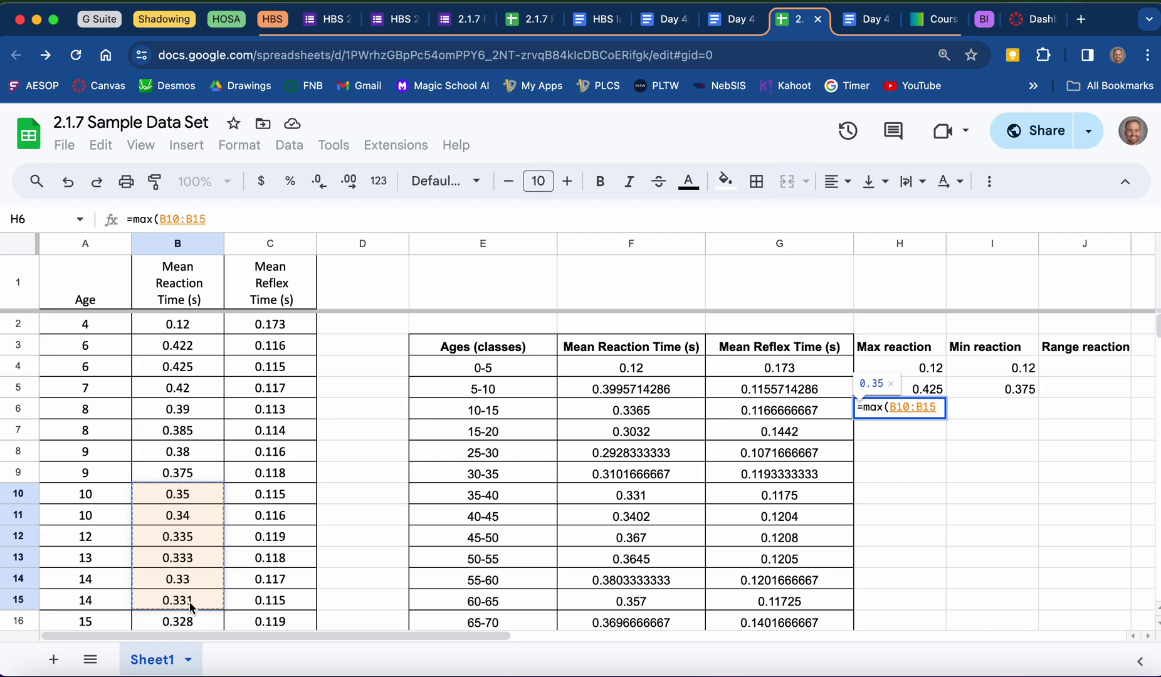
text())
key(Return)
Step: Calculate the minimum reaction time for the 10-15 age class in I6 with a MIN formula over B10:B15
key(Right)
key(Up)
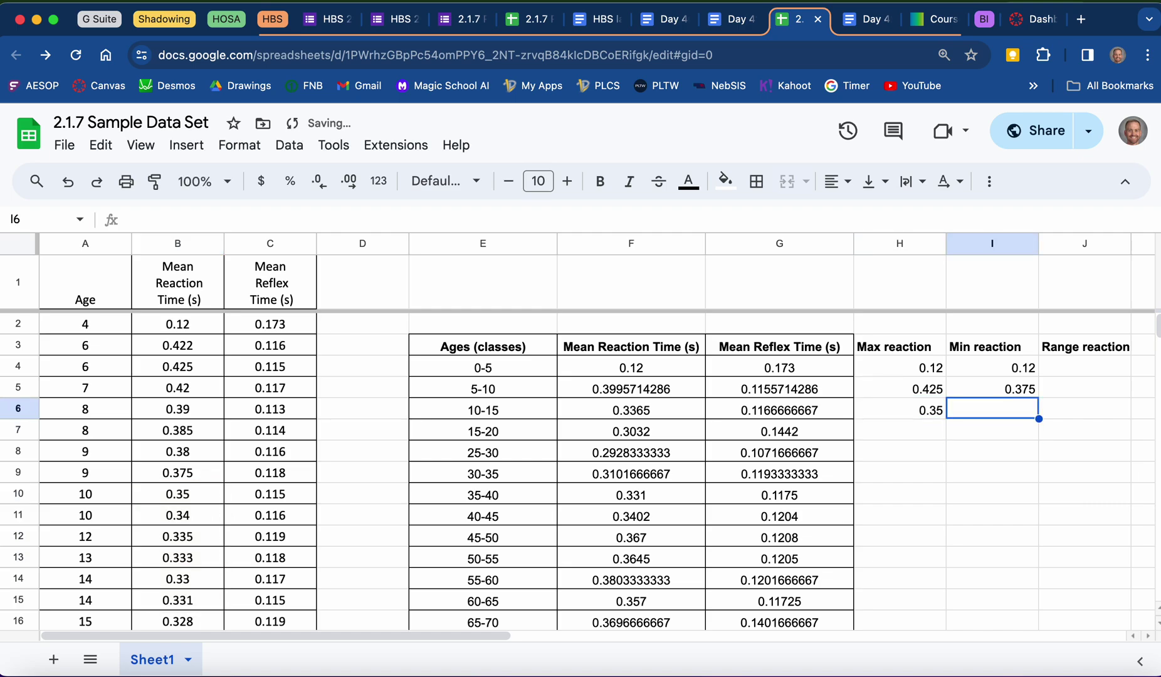
text(=min()
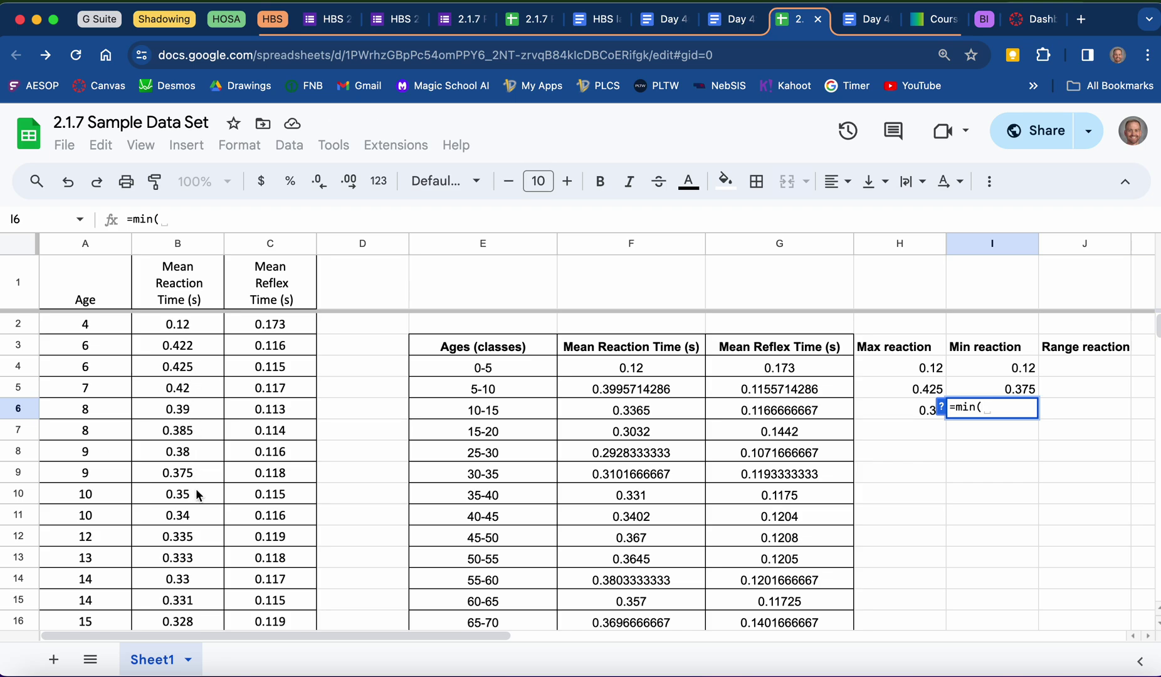
drag(196, 489, 193, 604)
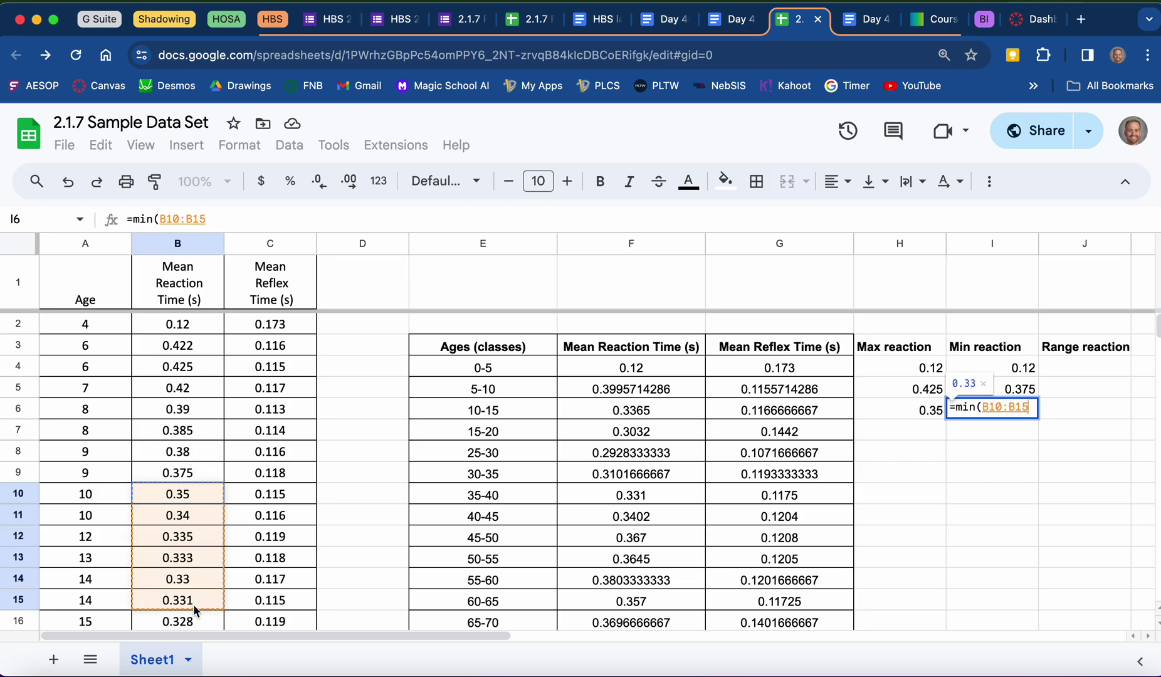
text())
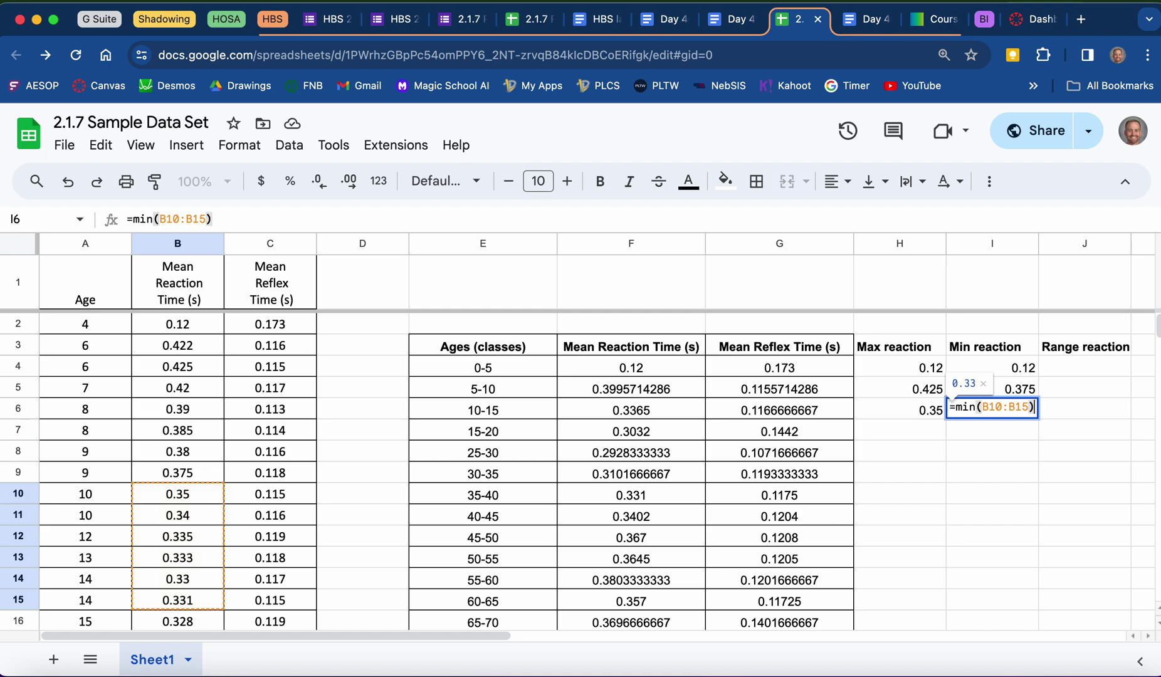
key(Return)
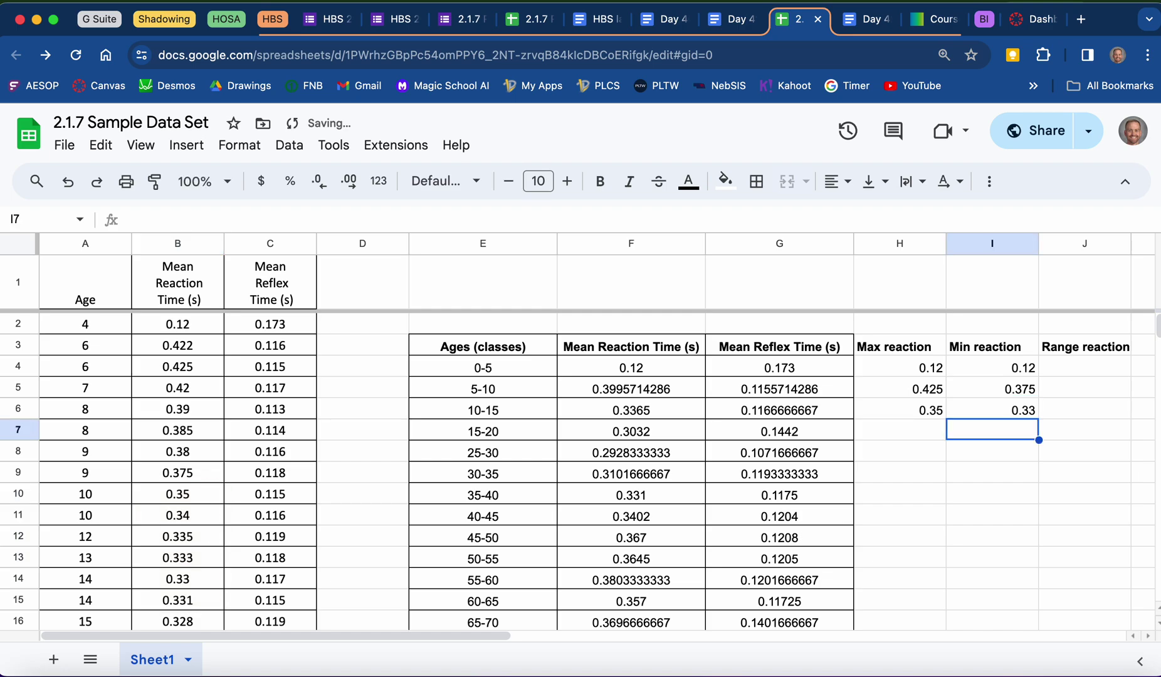
click(899, 409)
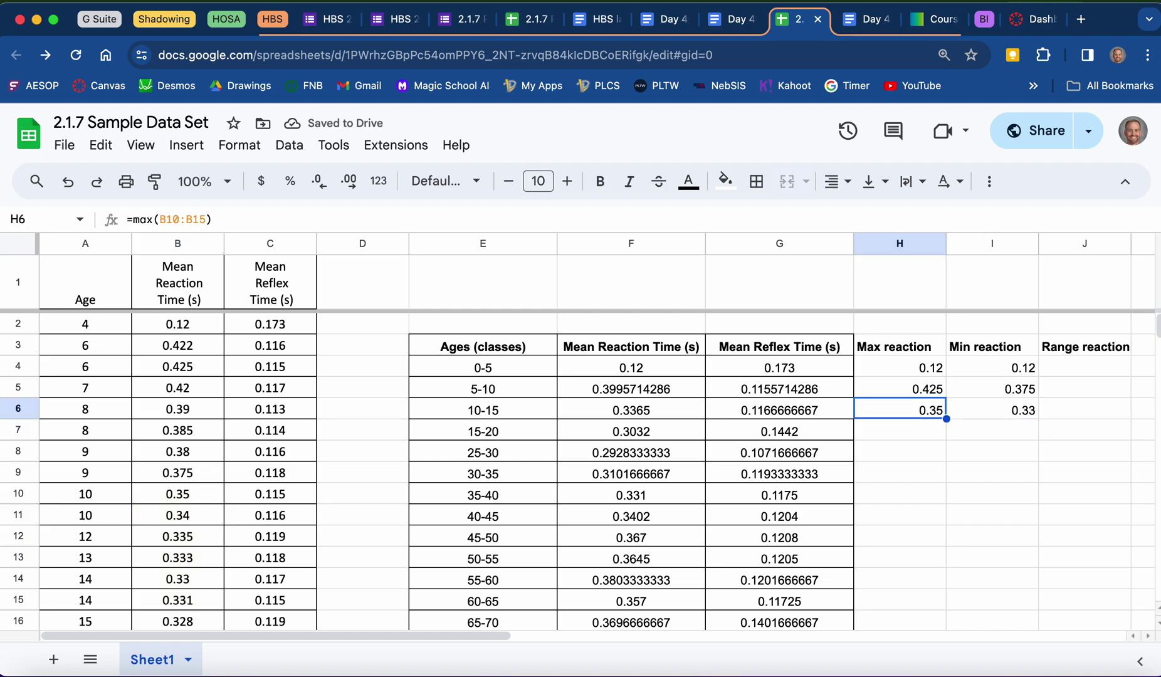
click(899, 430)
click(992, 430)
click(900, 430)
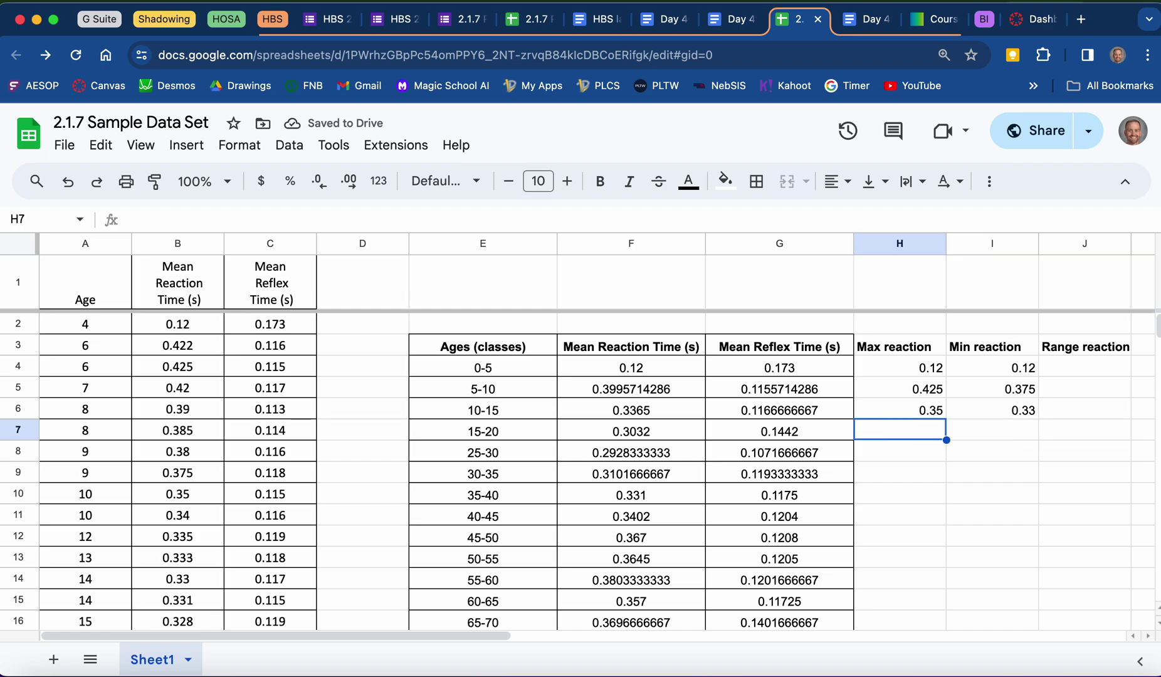
click(991, 430)
click(899, 430)
click(991, 430)
click(899, 429)
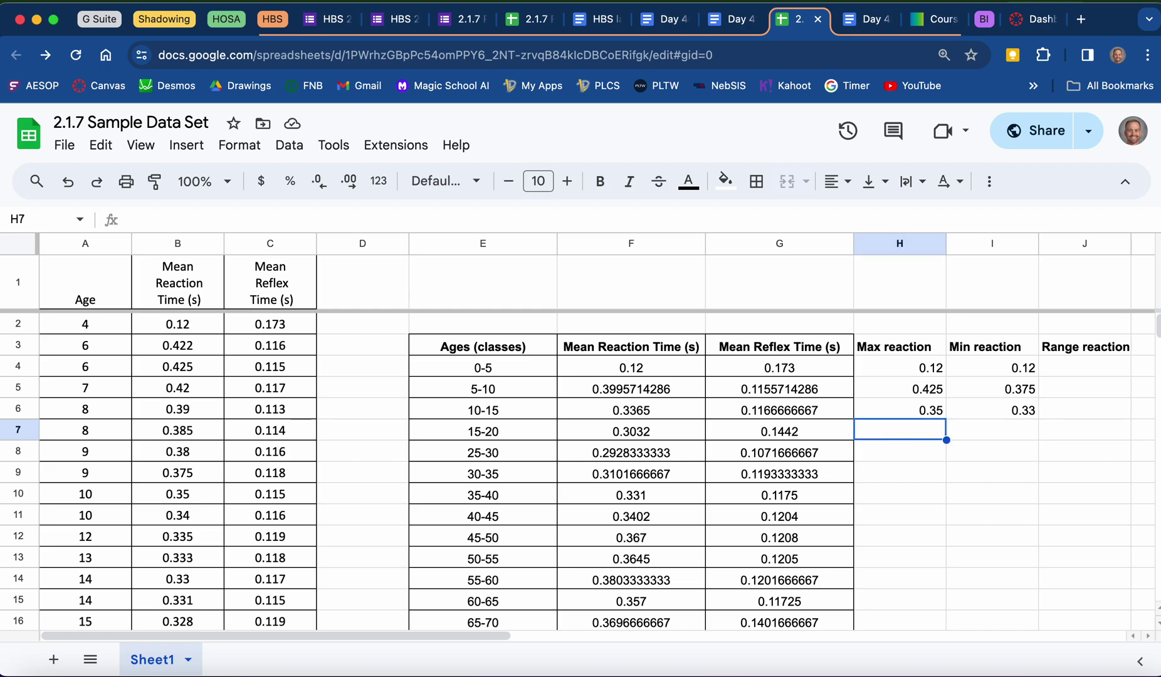
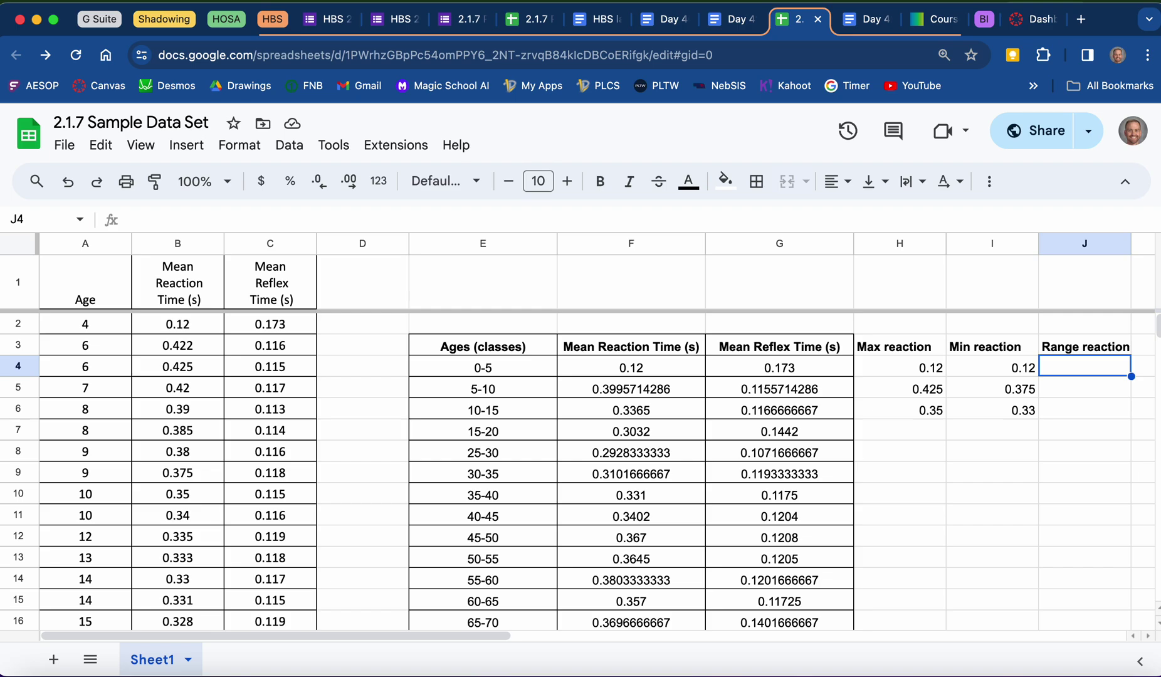
Step: Calculate the reaction time range for the 0-5 age class in J4 as H4-I4 and fill the formula down to J6
text(=)
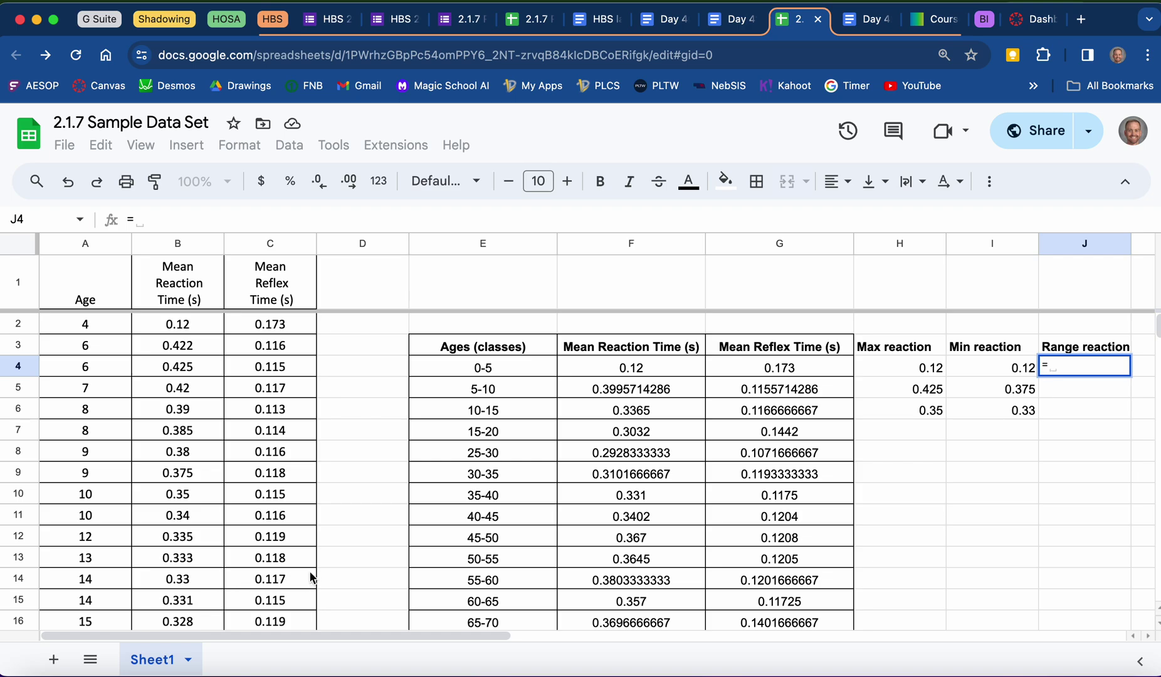
click(908, 369)
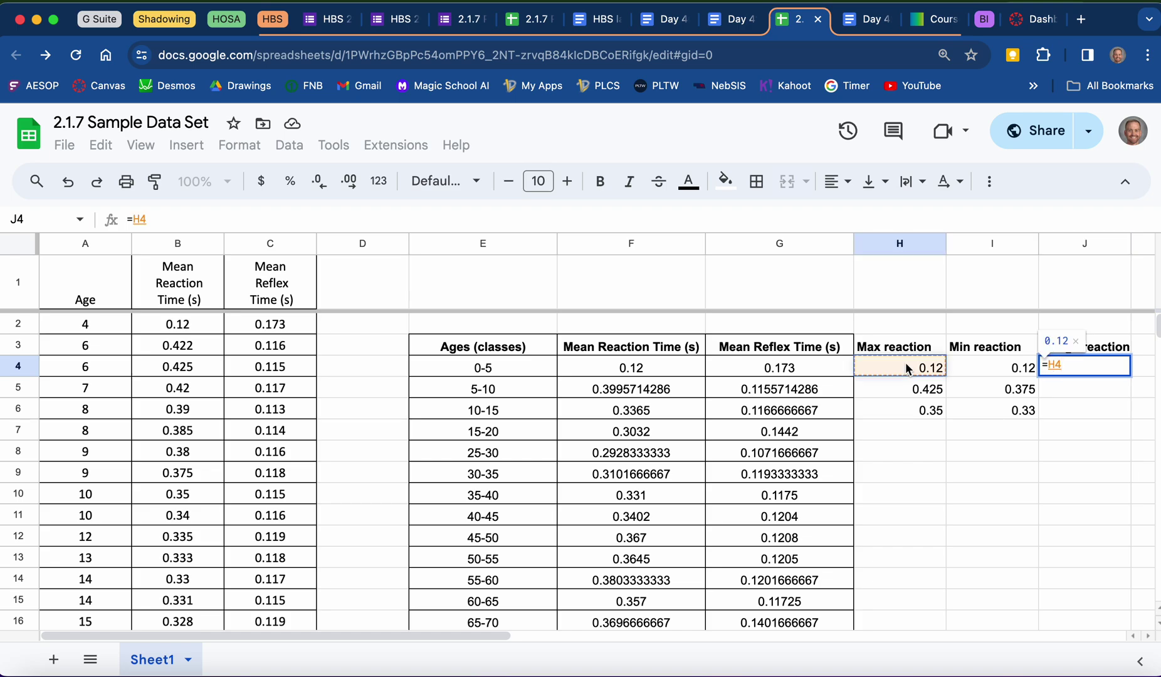
text(-)
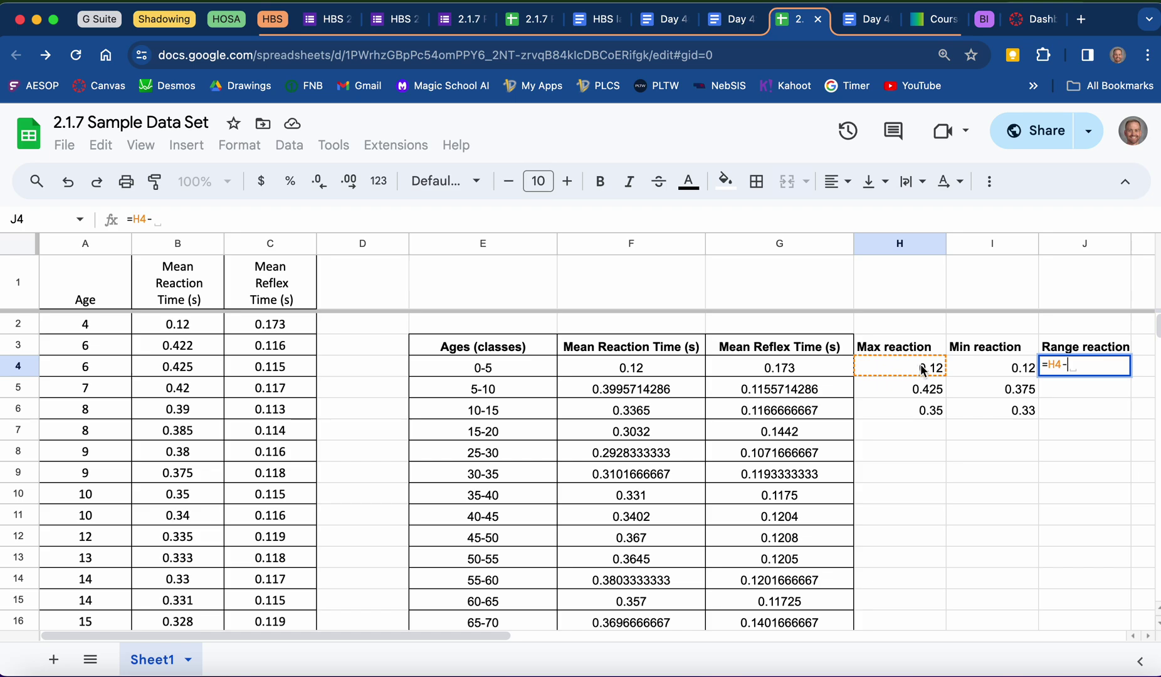
click(978, 367)
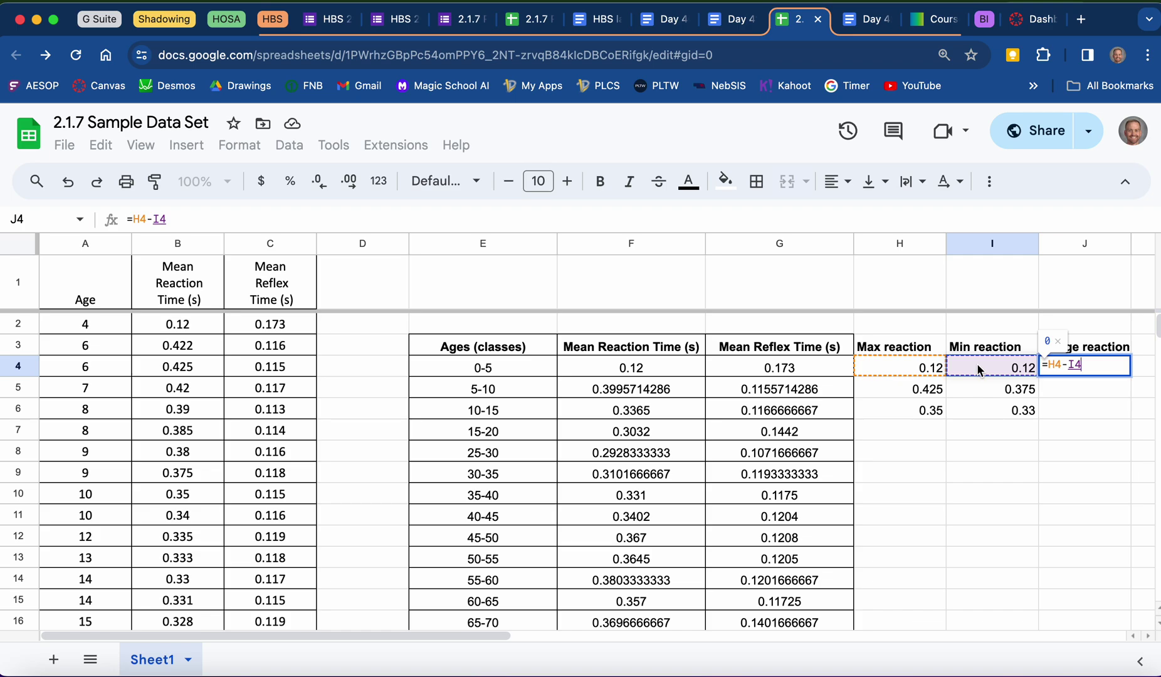
key(Return)
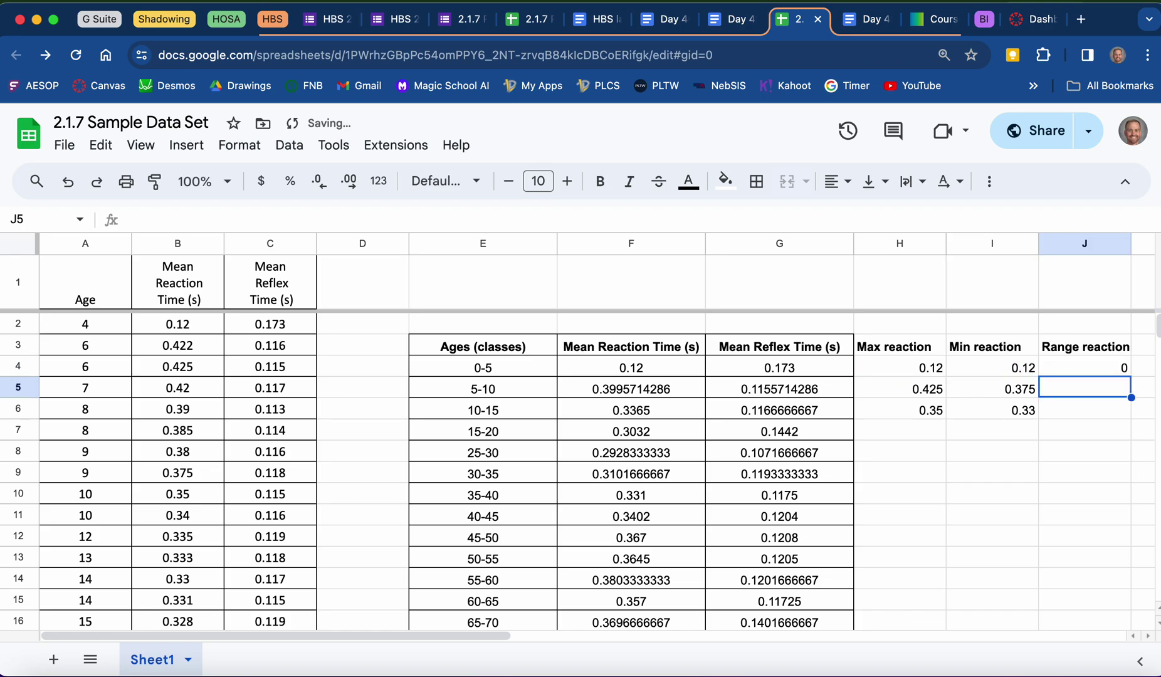
click(1073, 368)
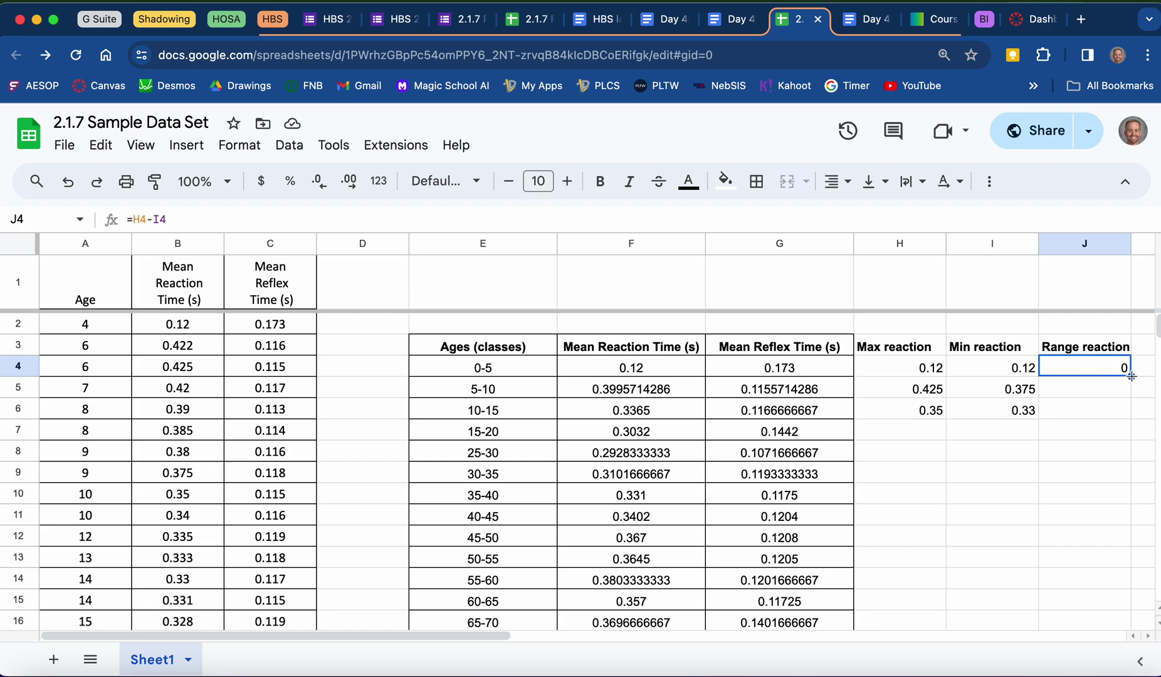
drag(1130, 376, 1131, 410)
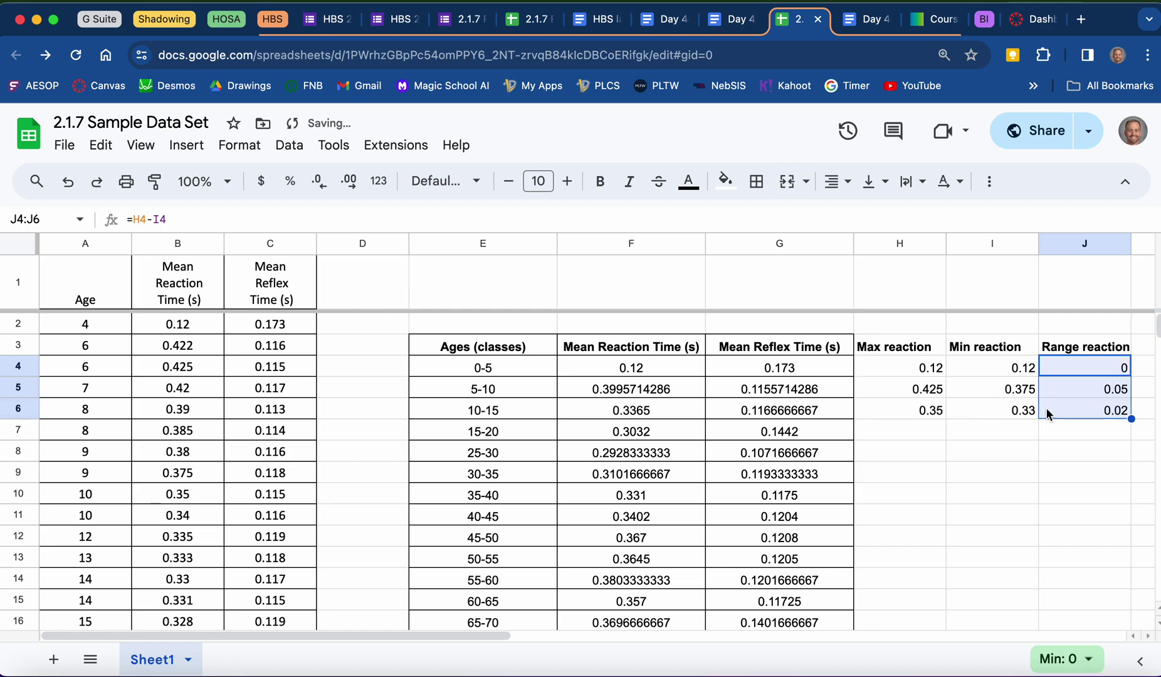
Step: Check the maximum, minimum and range reaction cells of the 5-10 and 10-15 age classes
click(926, 394)
click(970, 393)
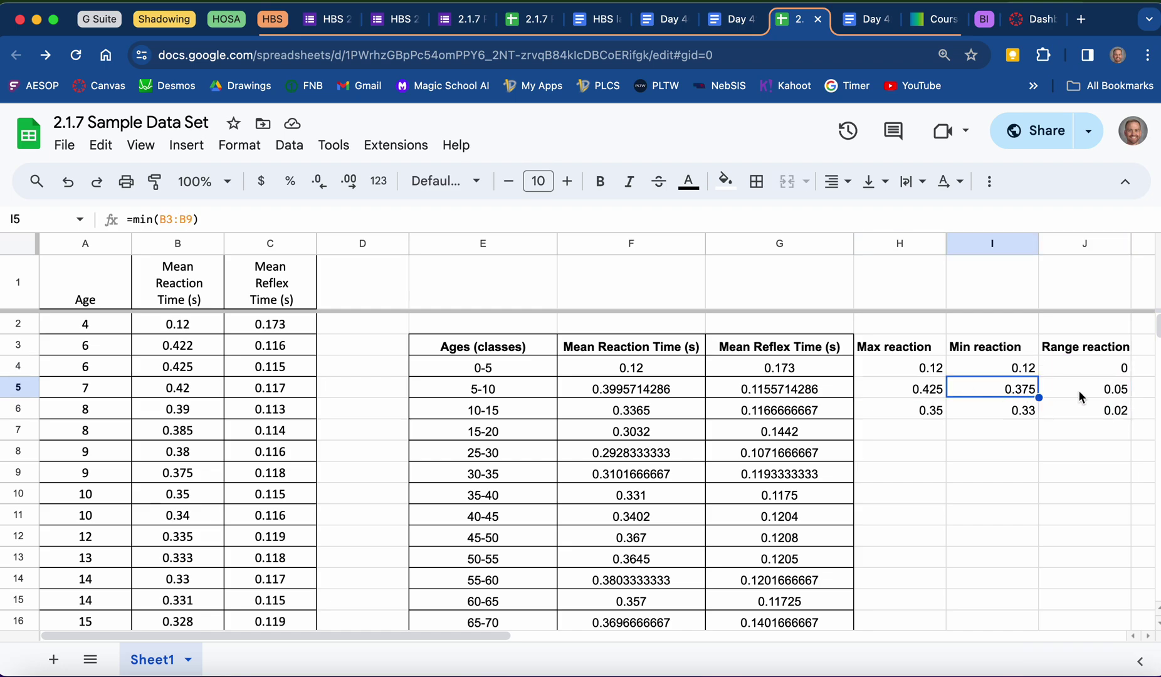
click(1079, 394)
click(938, 411)
click(986, 412)
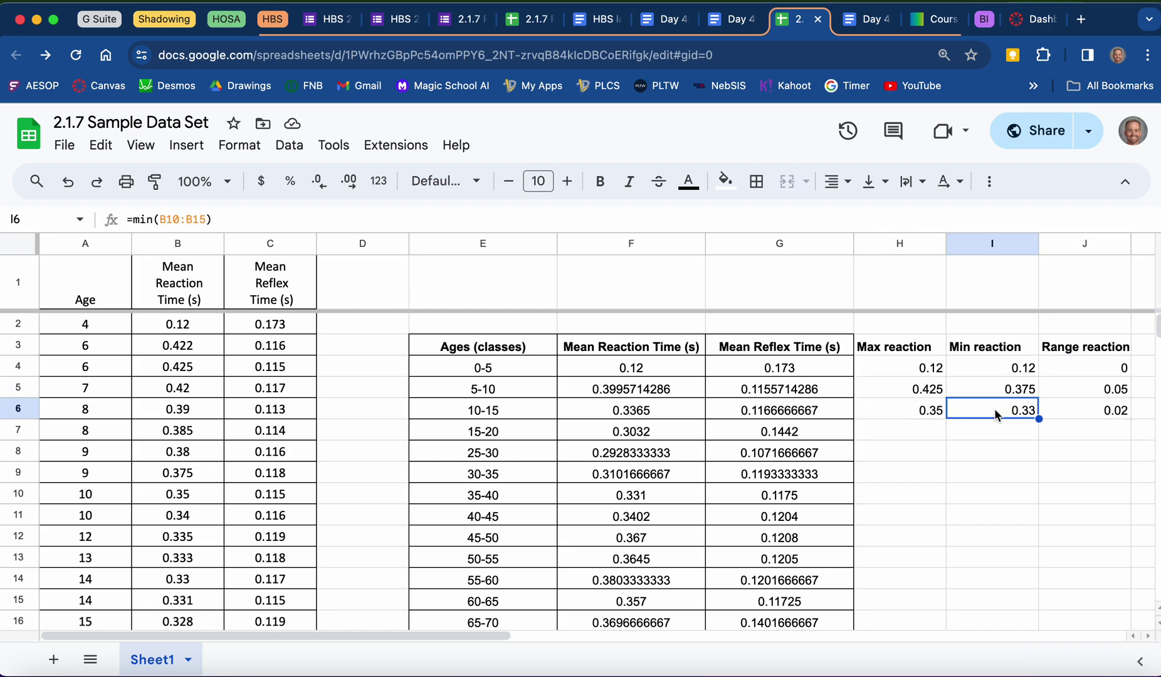
click(1096, 418)
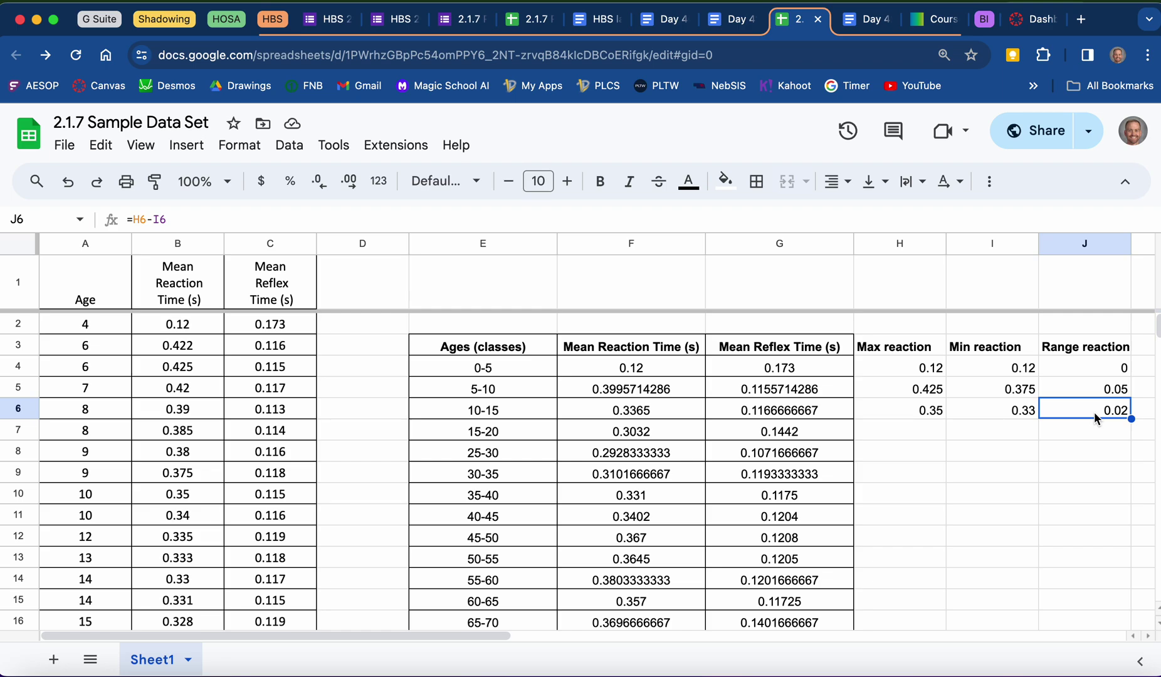
Step: Add the column headers "Max reflex", "Min reflex" and "Range reflex" in K3, L3 and M3
scroll(1095, 418, right, 2)
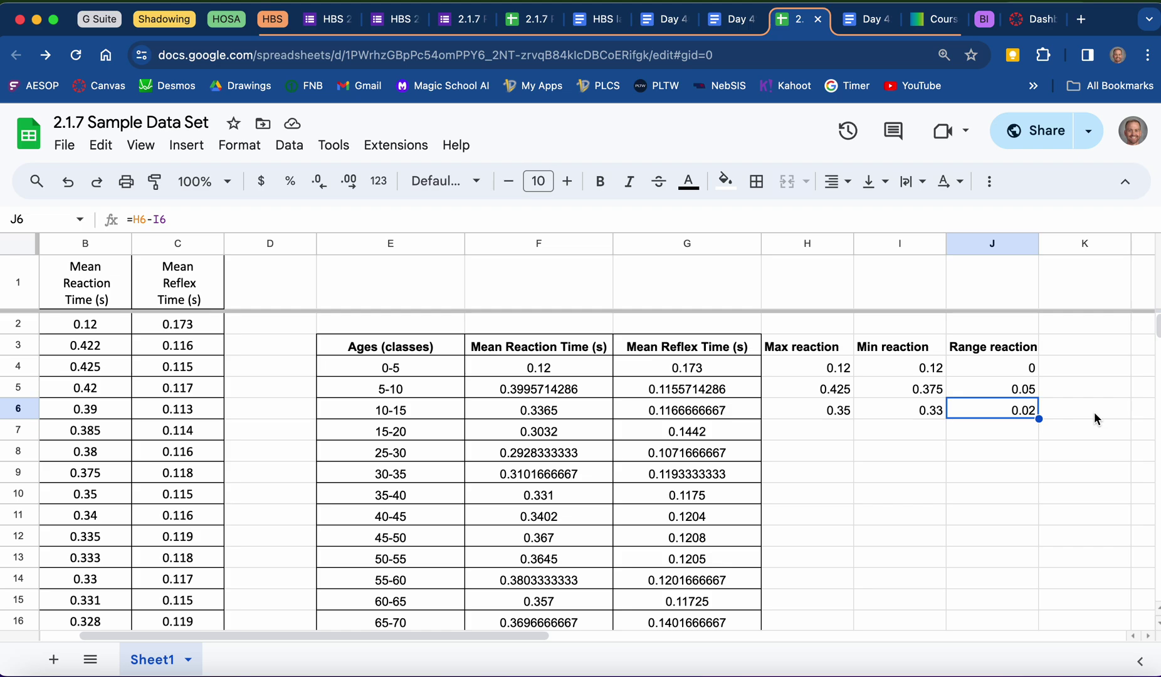
click(1077, 343)
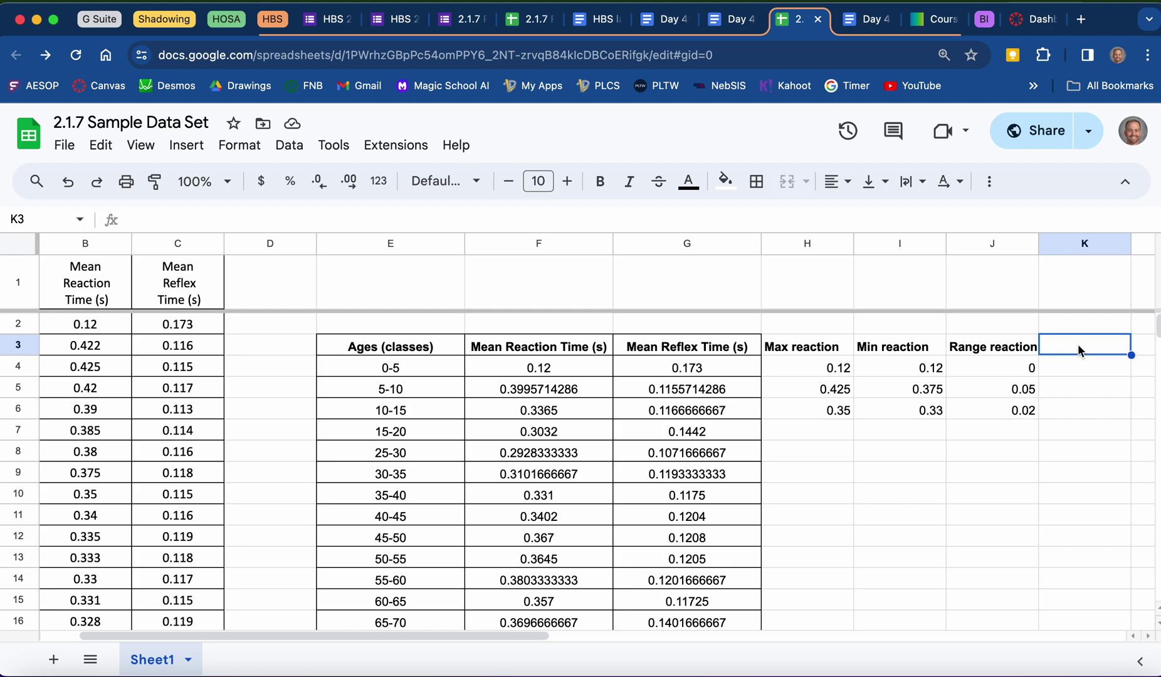
key(super+minus)
key(super+minus)
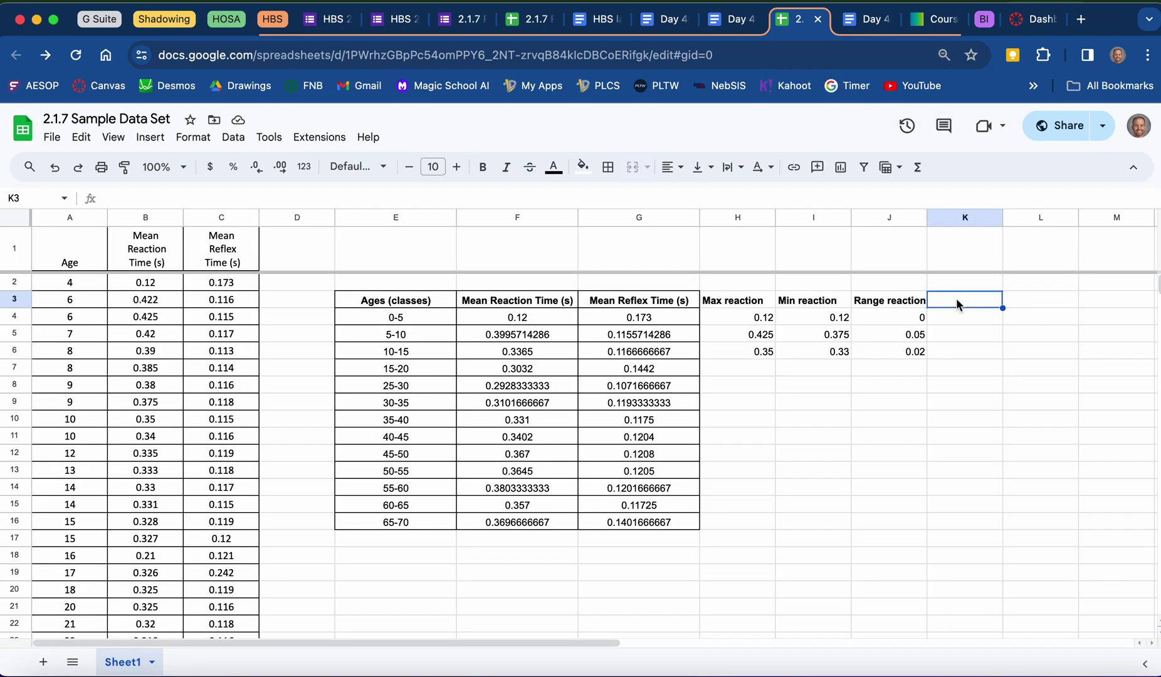
text(Max r)
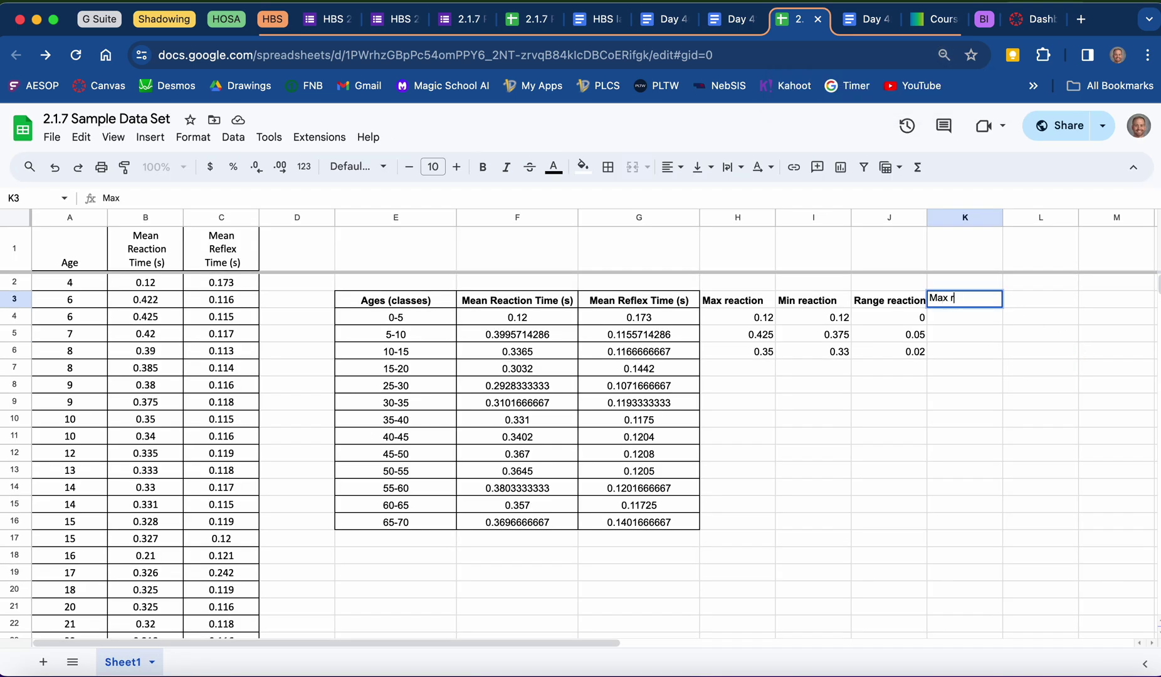
text(eflex)
key(Tab)
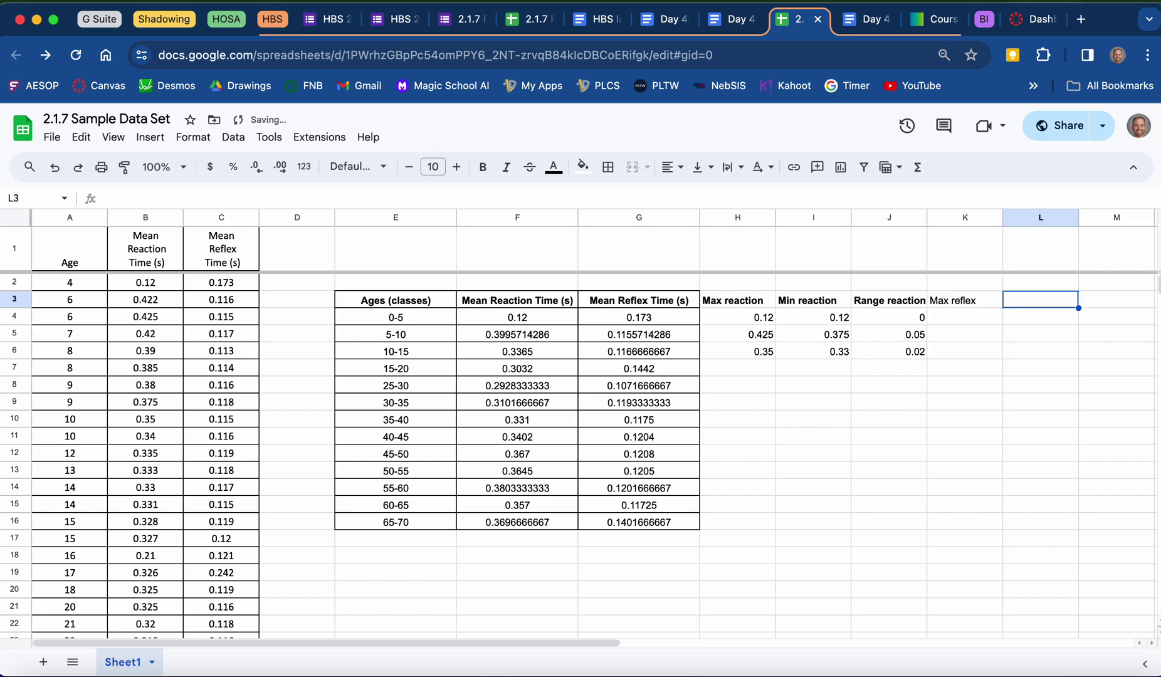
text(Min reflex)
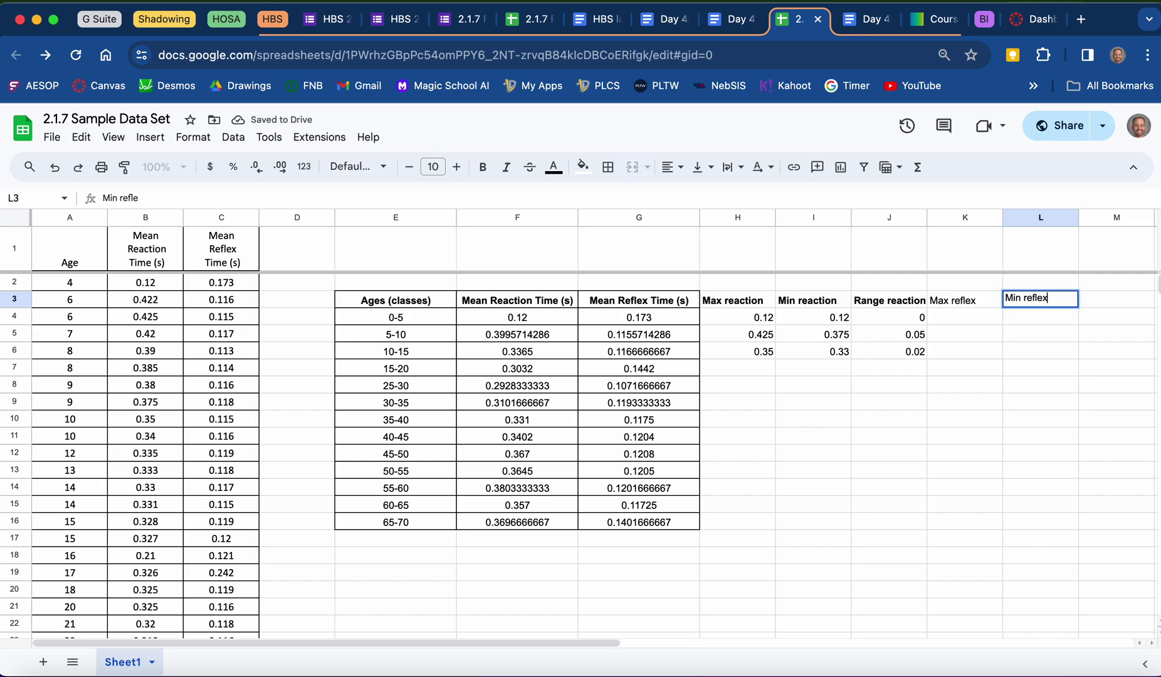
key(Tab)
text(Range reflex)
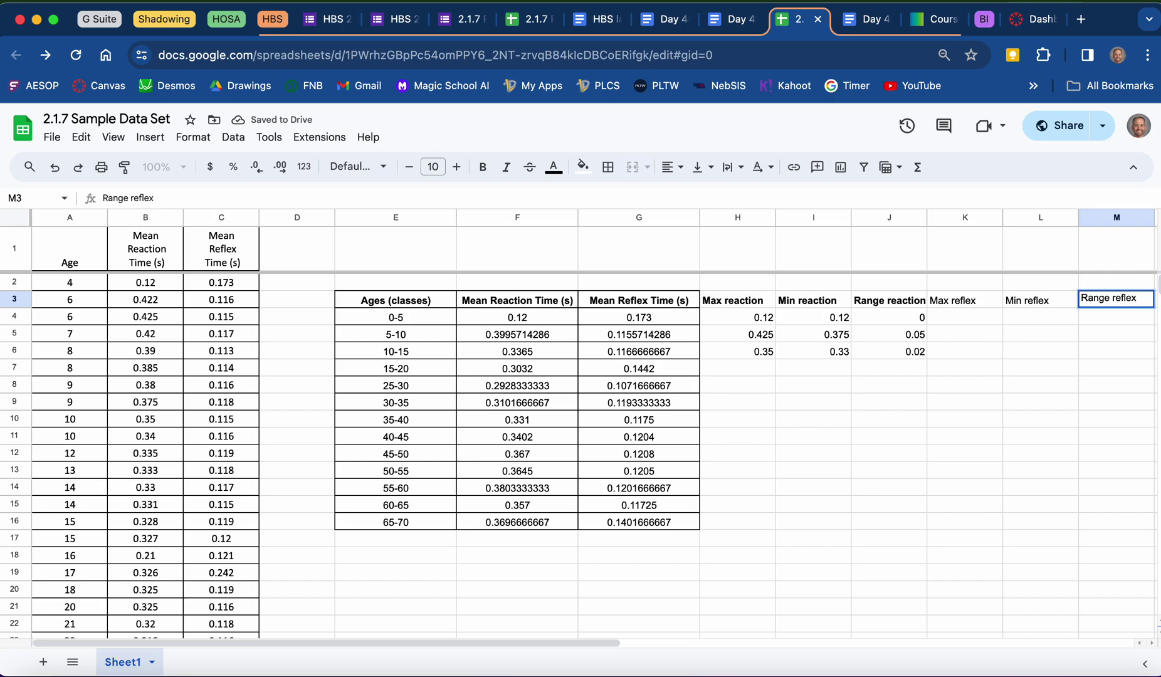
key(Return)
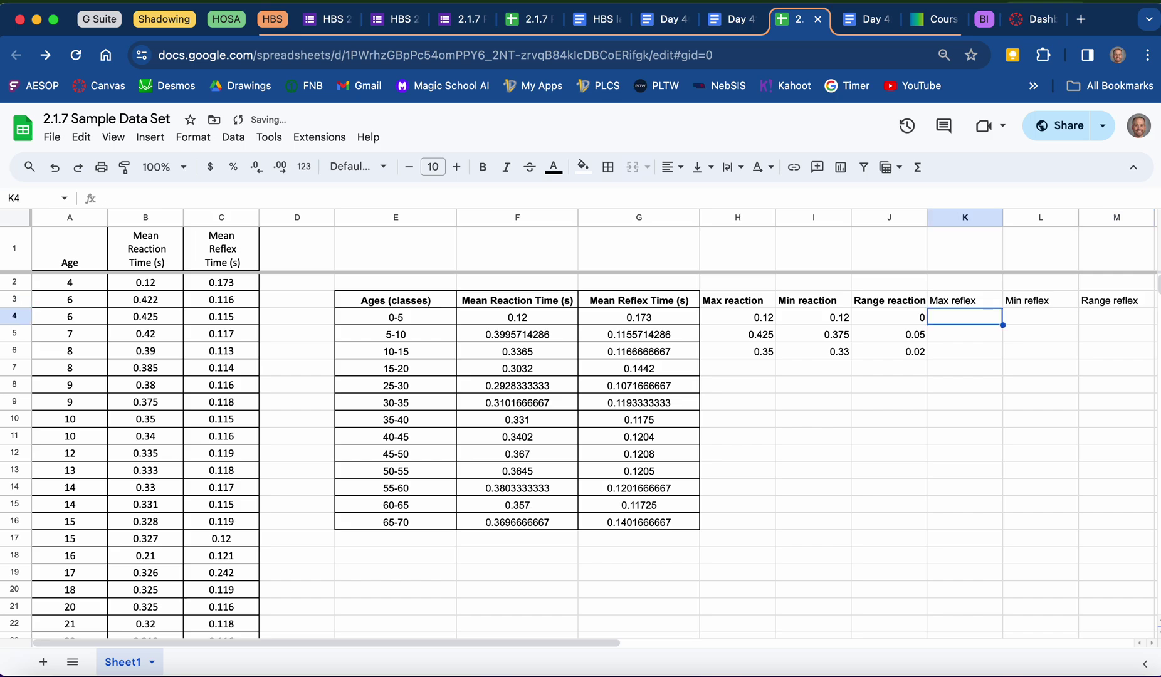
Step: Calculate the maximum reflex time for the 0-5 age class in K4 with a MAX formula on C2
text(=m)
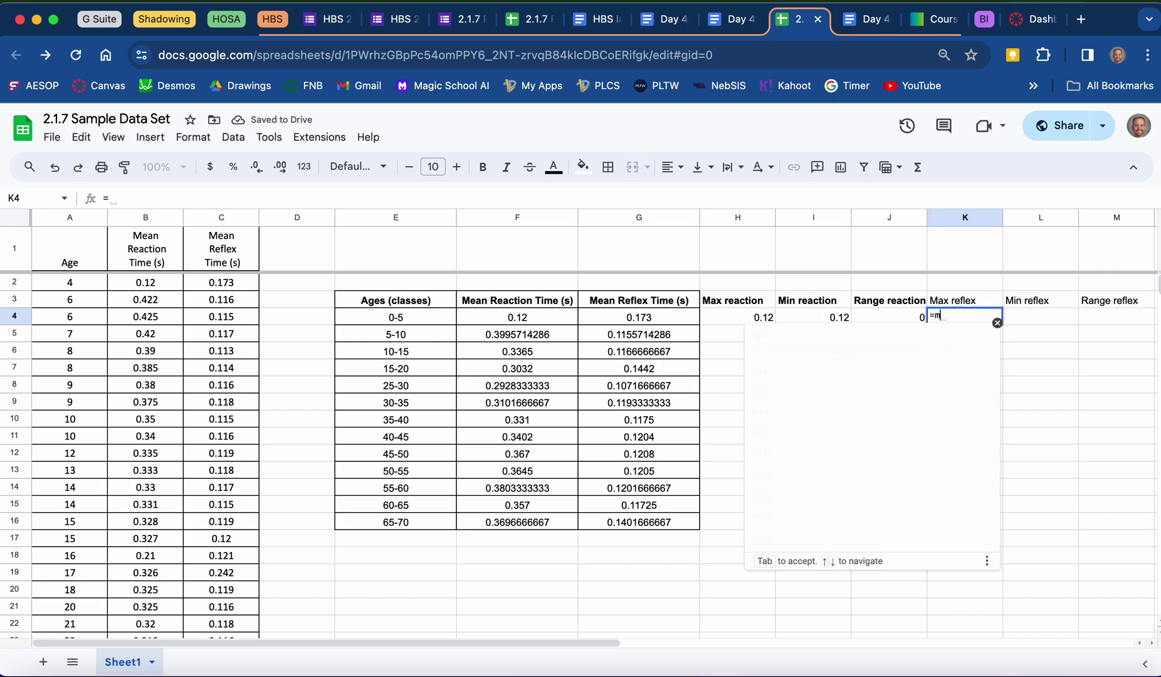
text(ax()
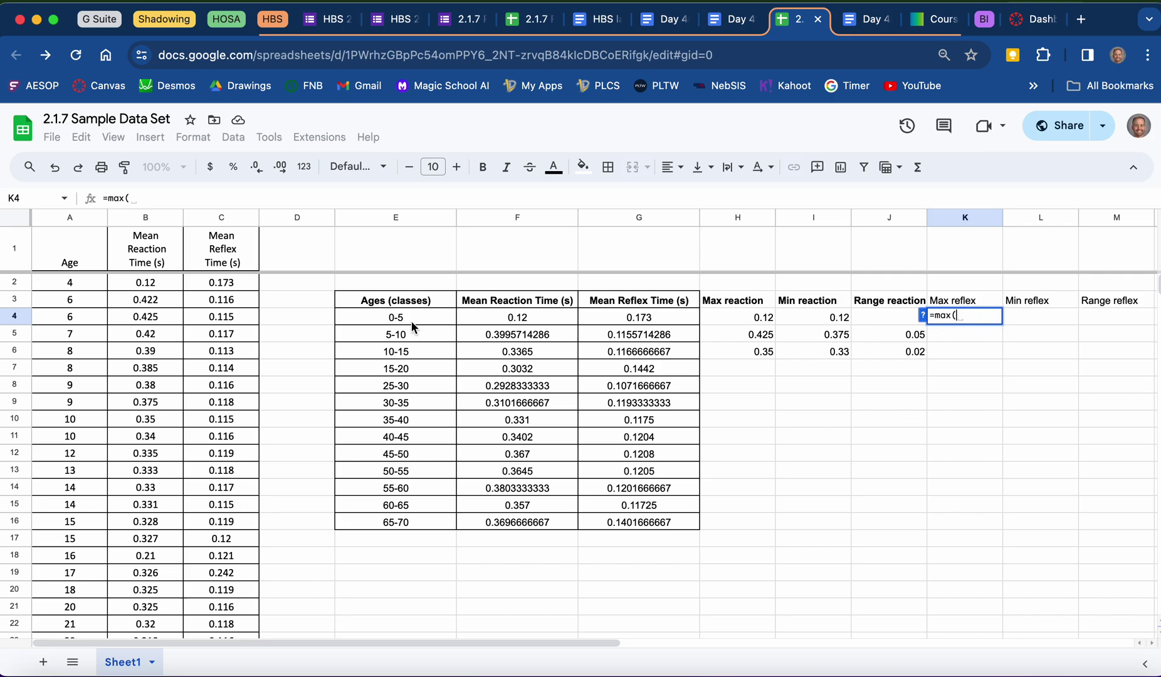
click(225, 279)
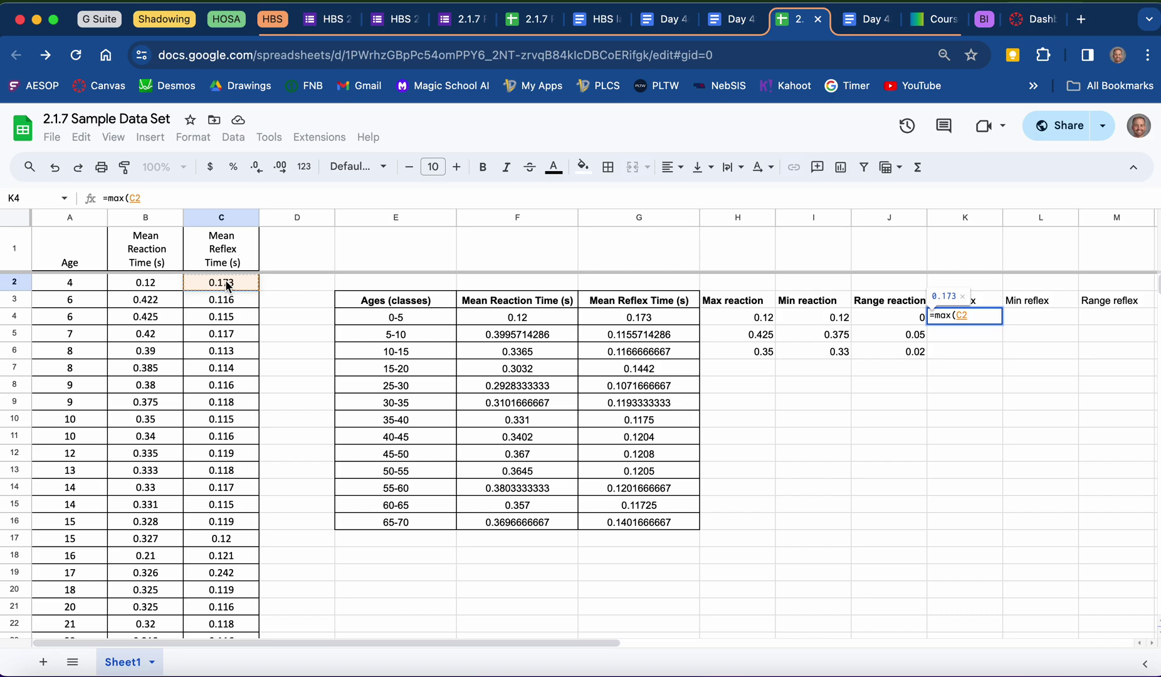
text())
key(Return)
Step: Calculate the minimum reflex time for the 0-5 age class in L4 with a MIN formula on C2
key(Up)
key(Right)
text(=min)
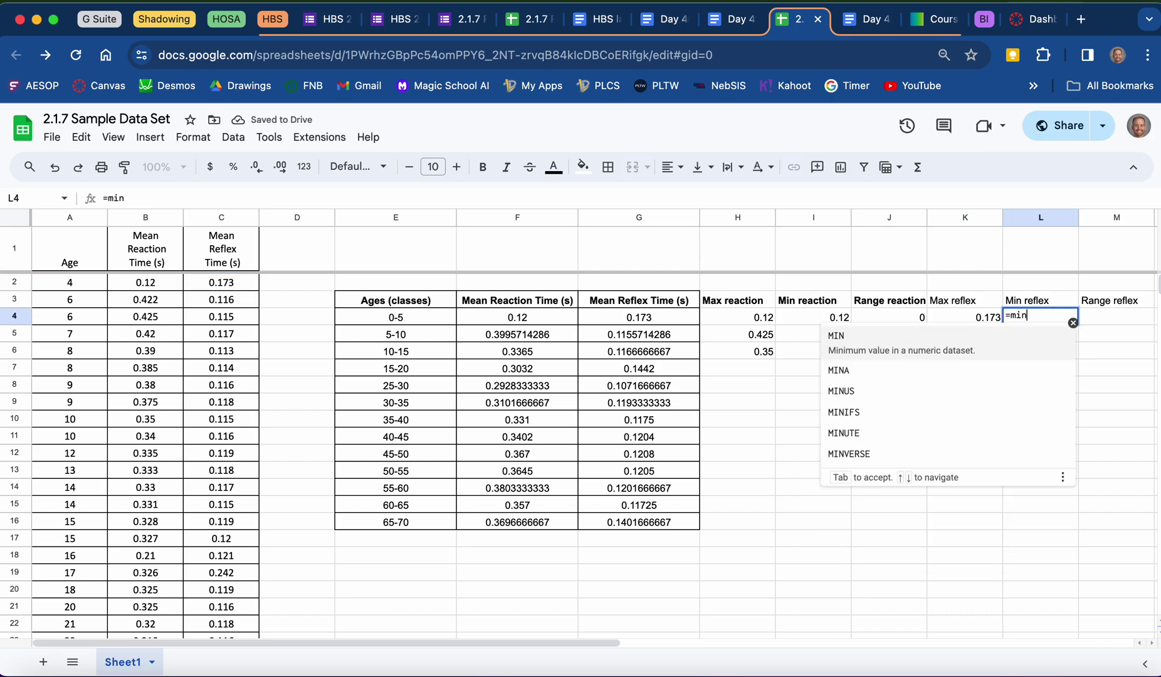
text(()
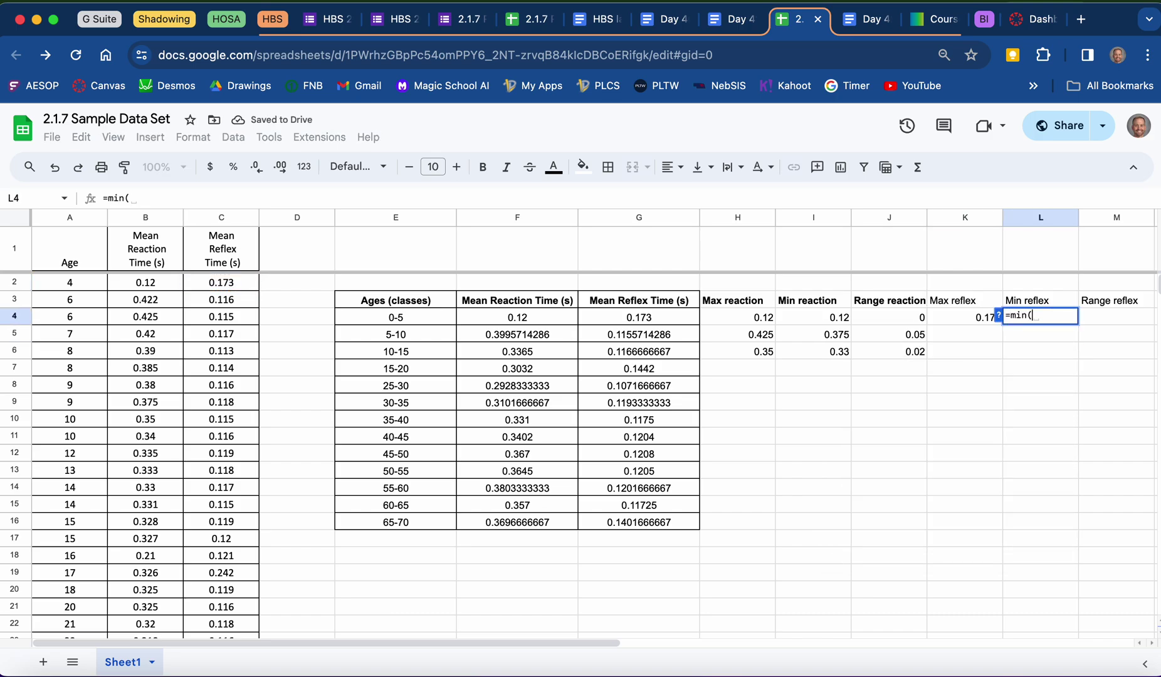
click(208, 284)
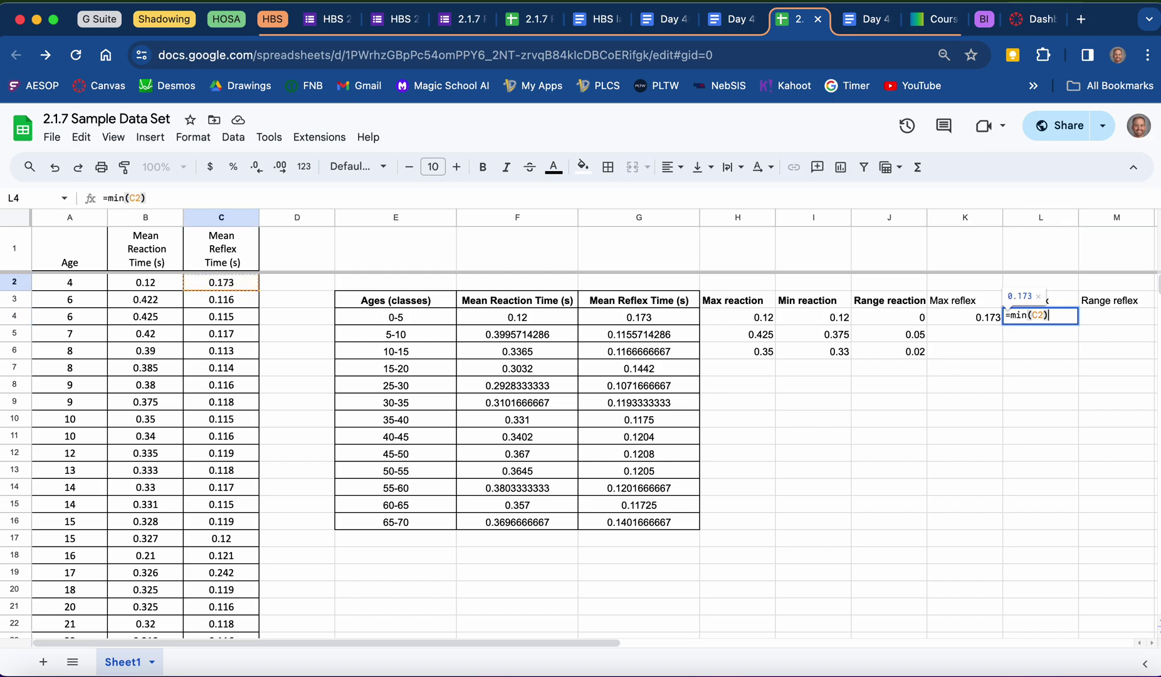
key(Return)
Step: Calculate the reflex time range for the 0-5 age class in M4 as K4-L4
key(Right)
key(Up)
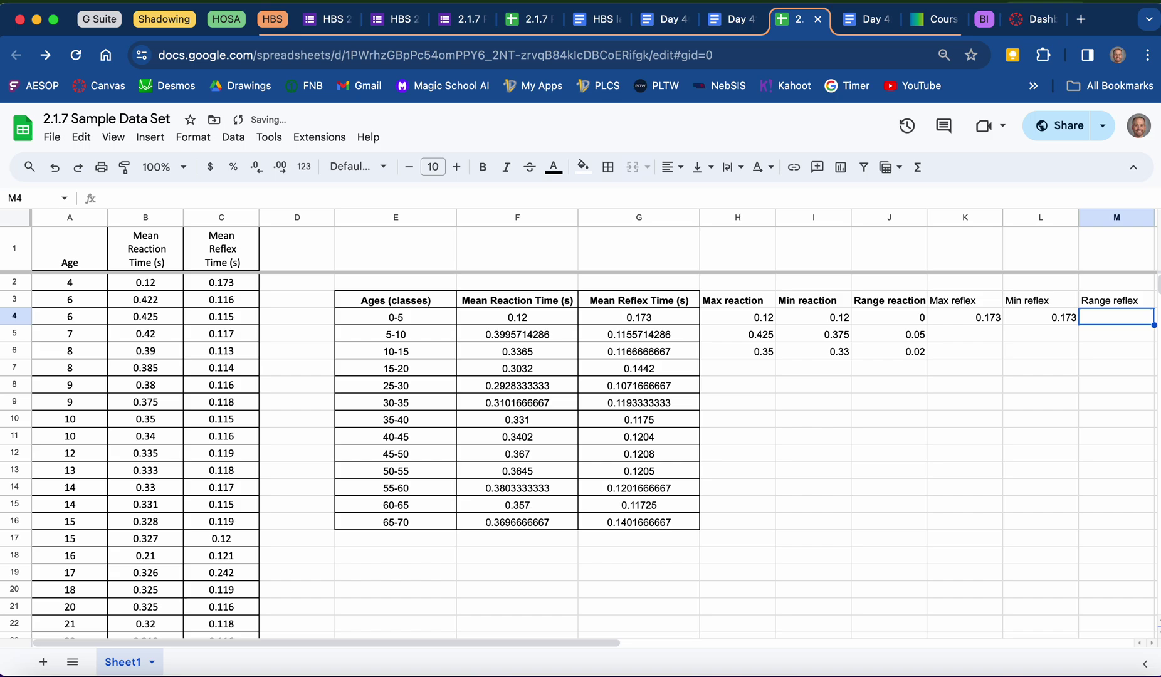
text(=)
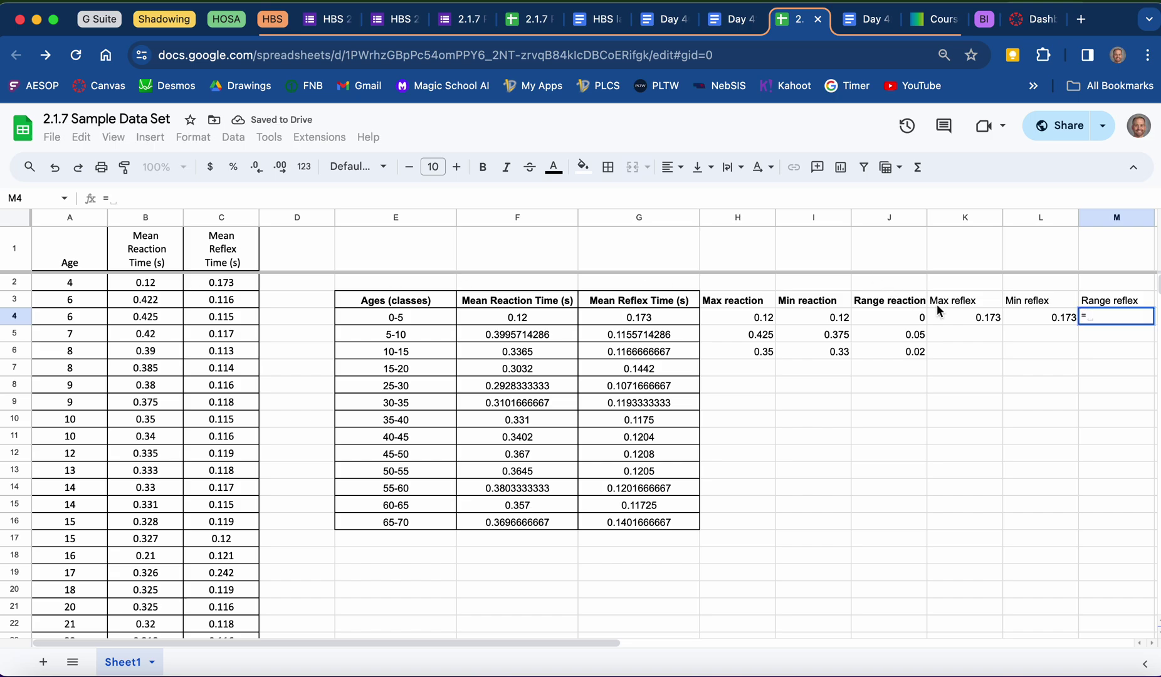
click(944, 311)
text(-)
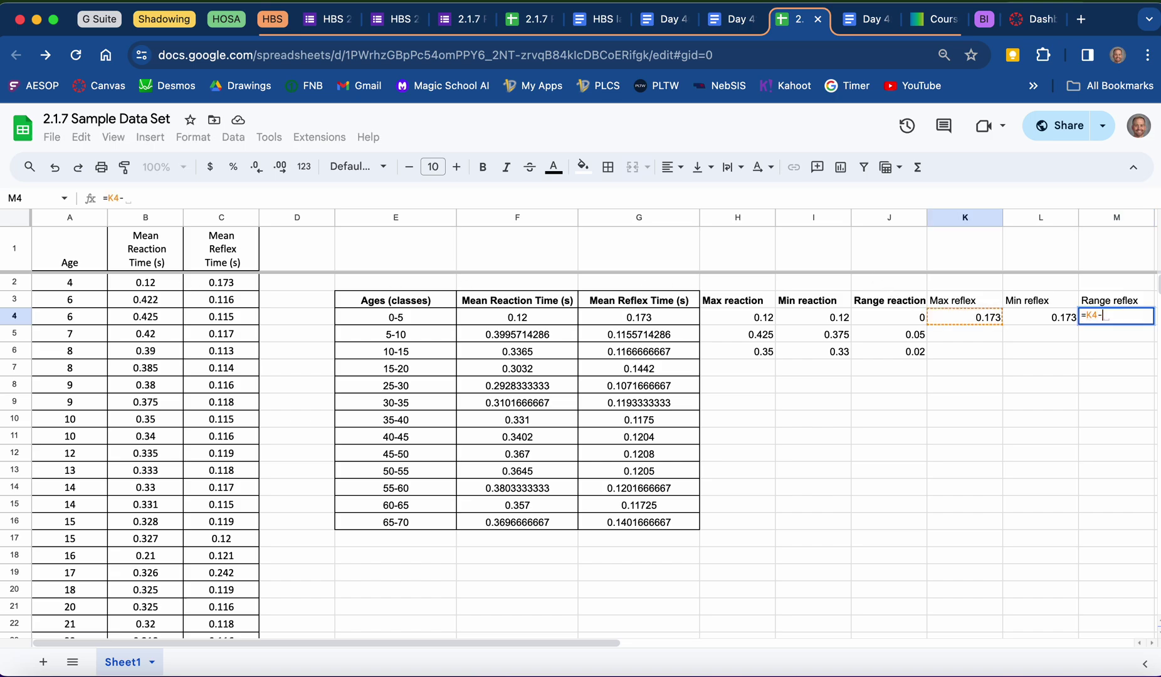
click(1035, 314)
key(Return)
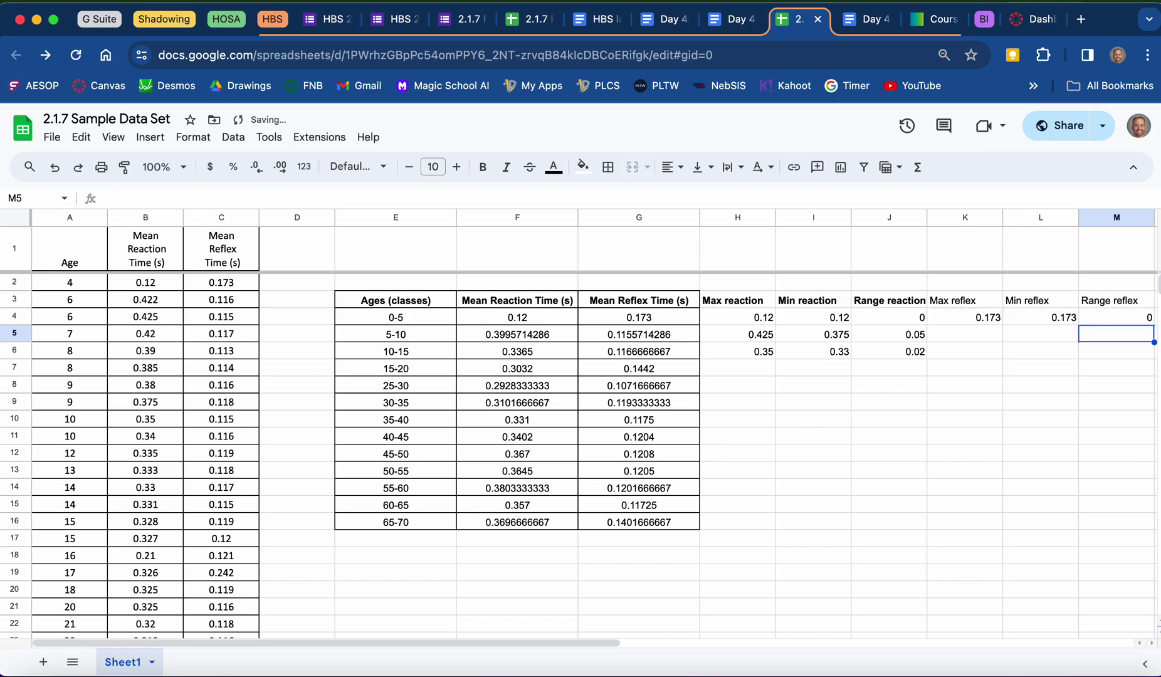
click(1097, 318)
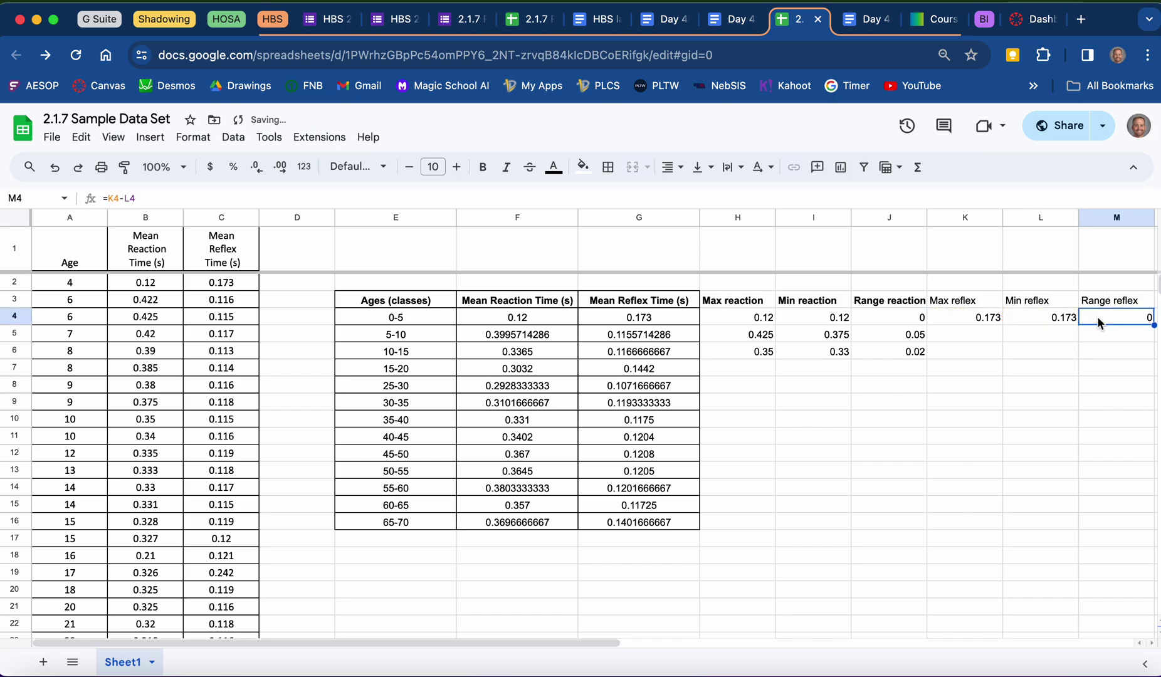
Step: Select the empty maximum reflex cell K5 for the 5-10 age class
click(972, 337)
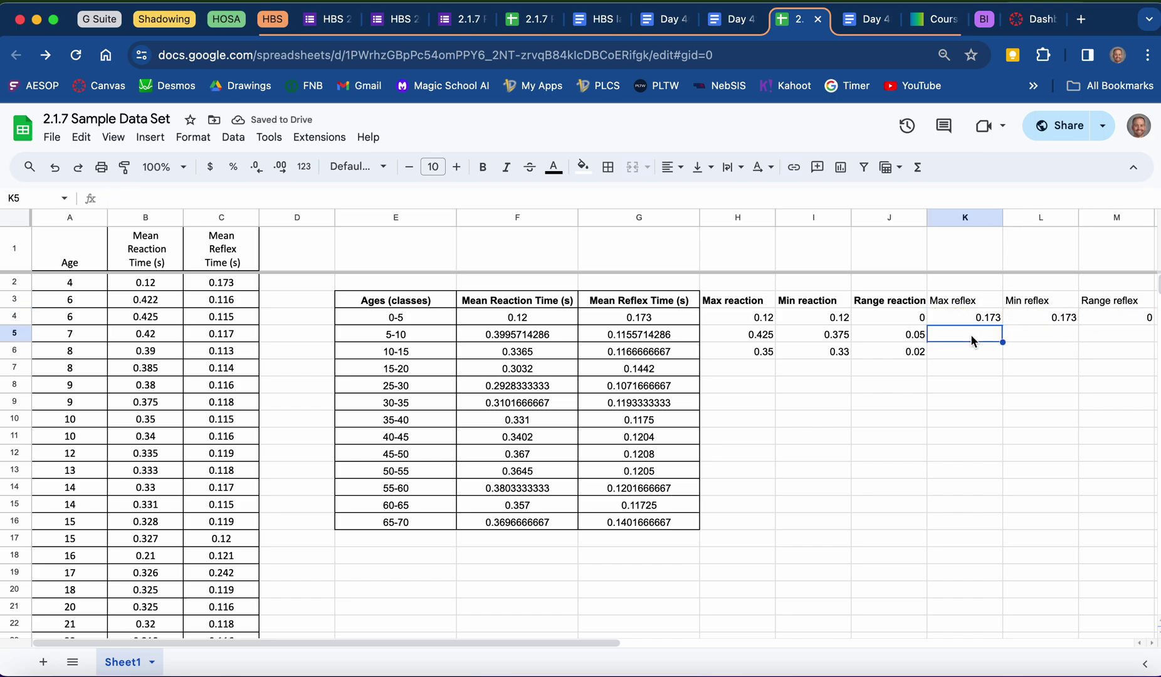